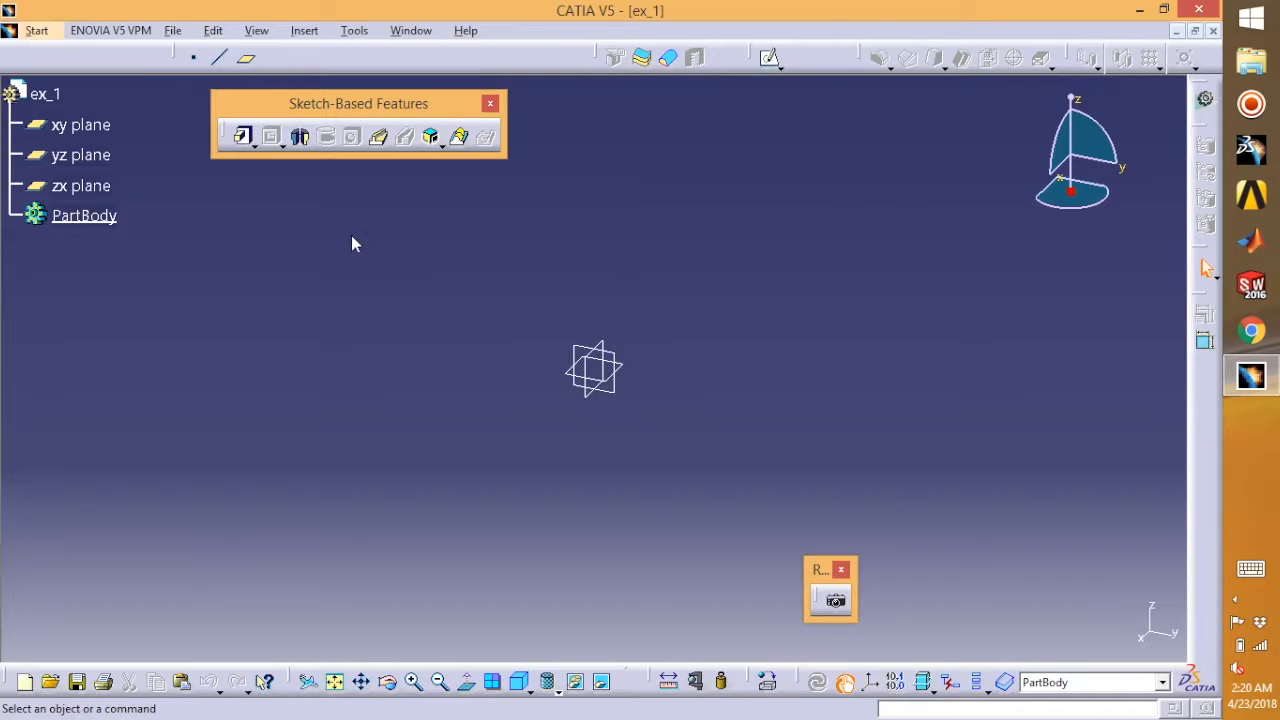
Sketch a centered rectangle about 124 mm wide and 103 mm high around the origin on the xy plane.
click(842, 570)
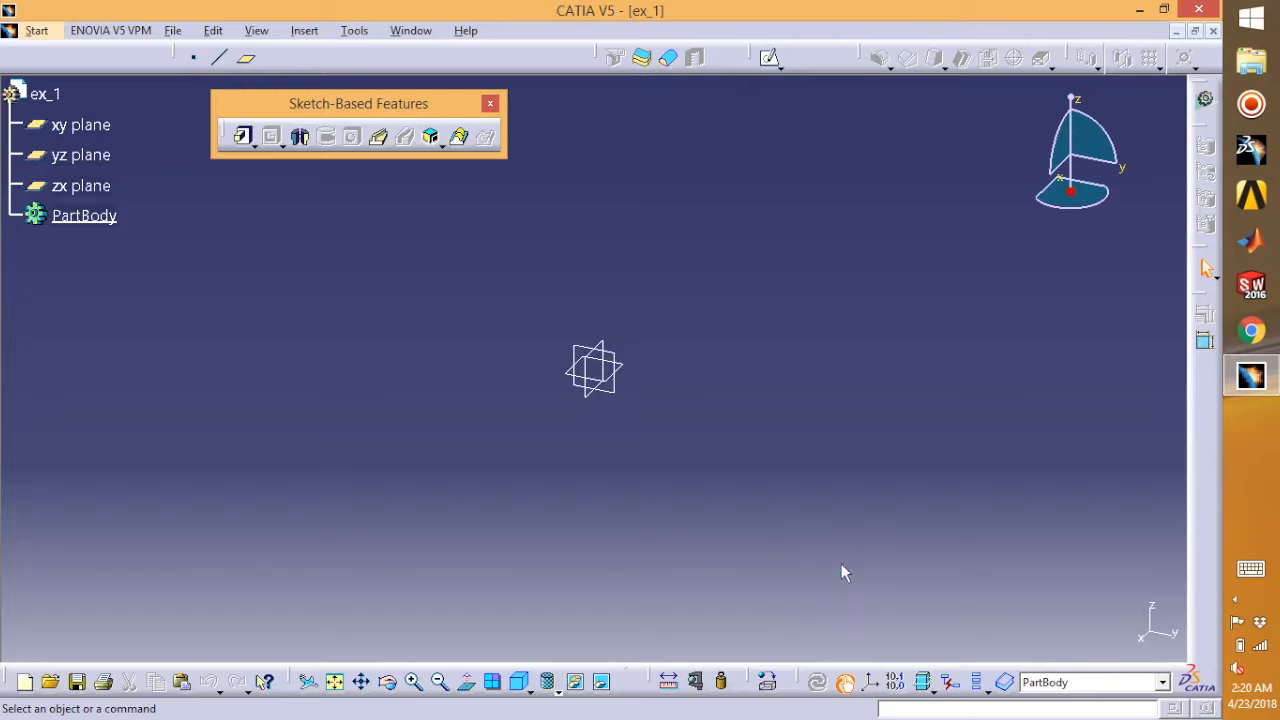
click(100, 128)
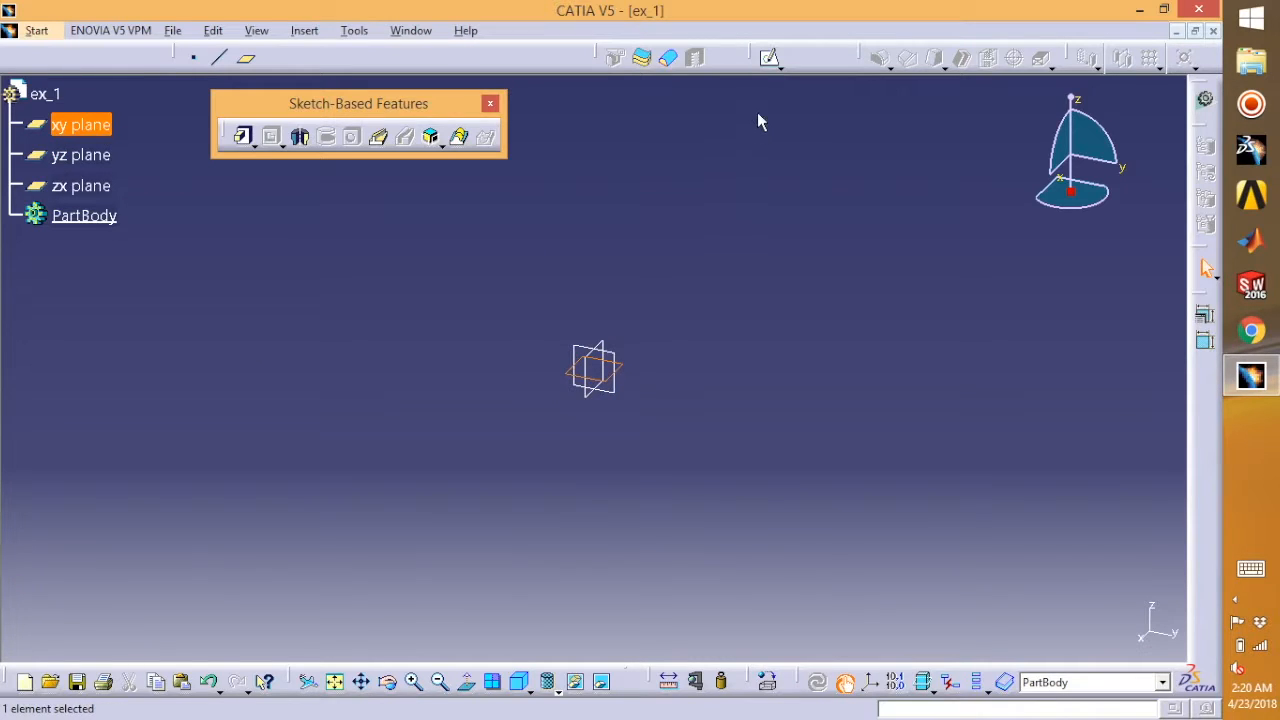
click(769, 58)
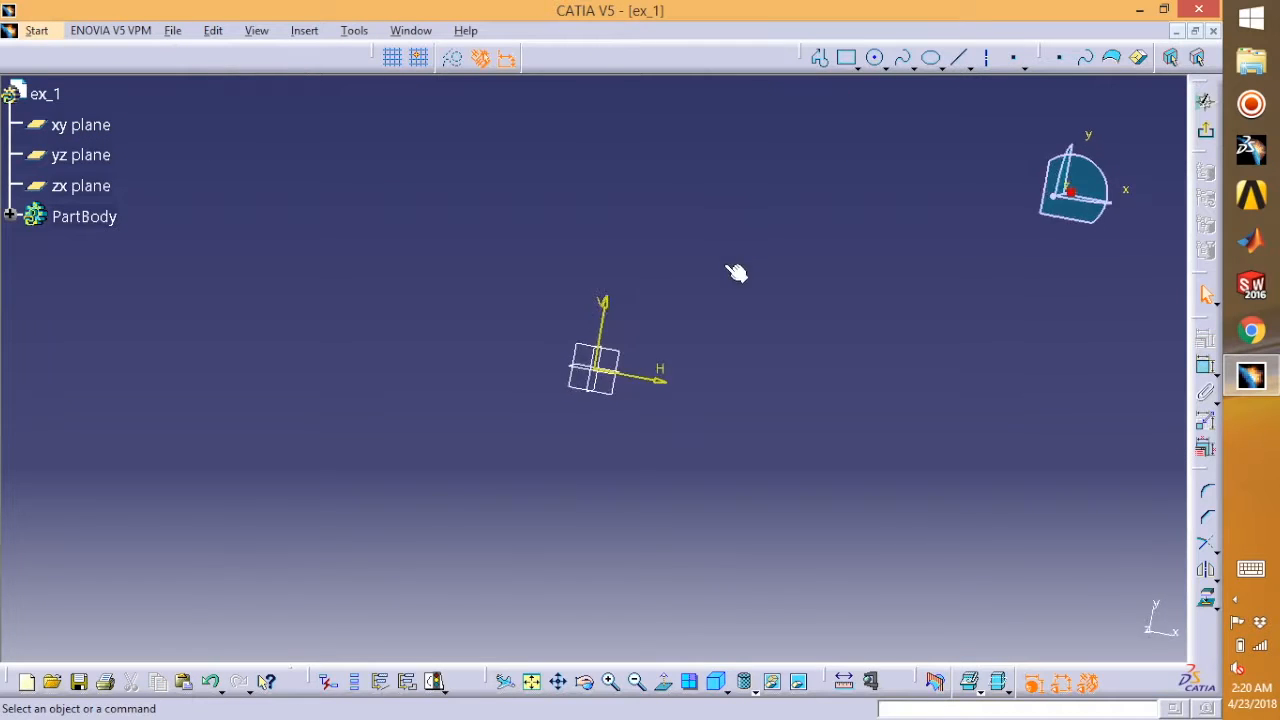
click(856, 66)
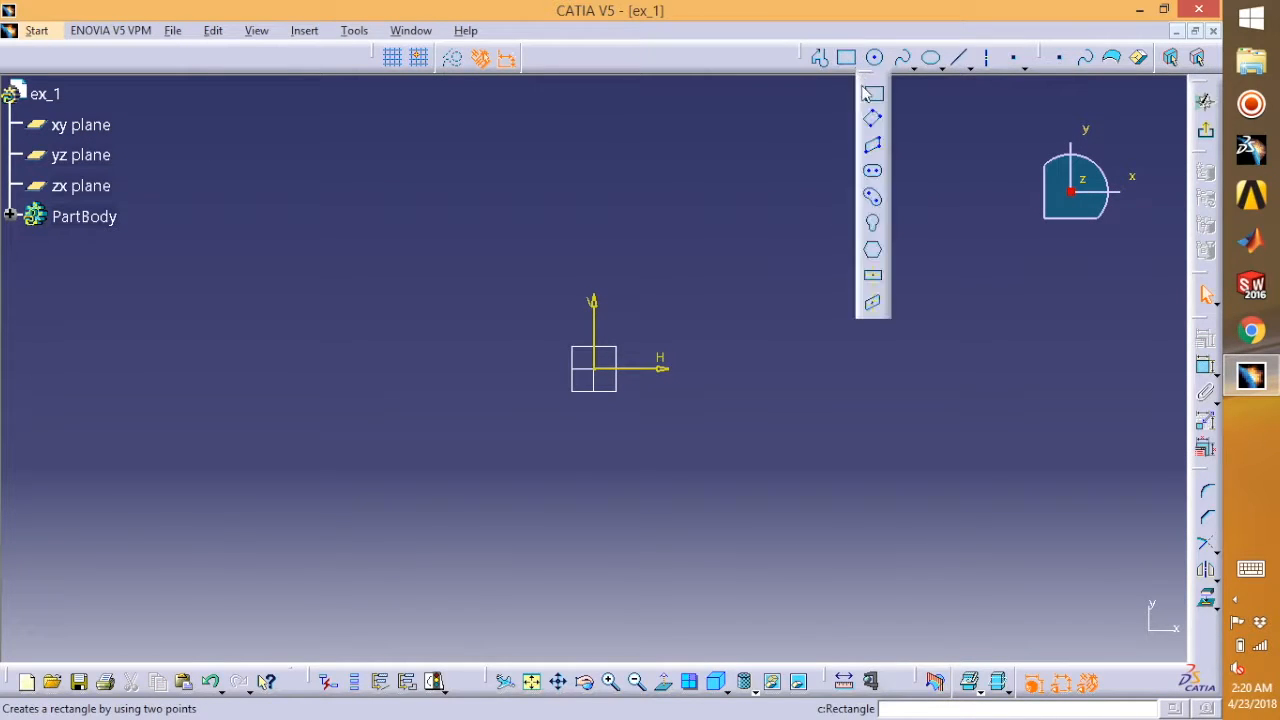
click(873, 280)
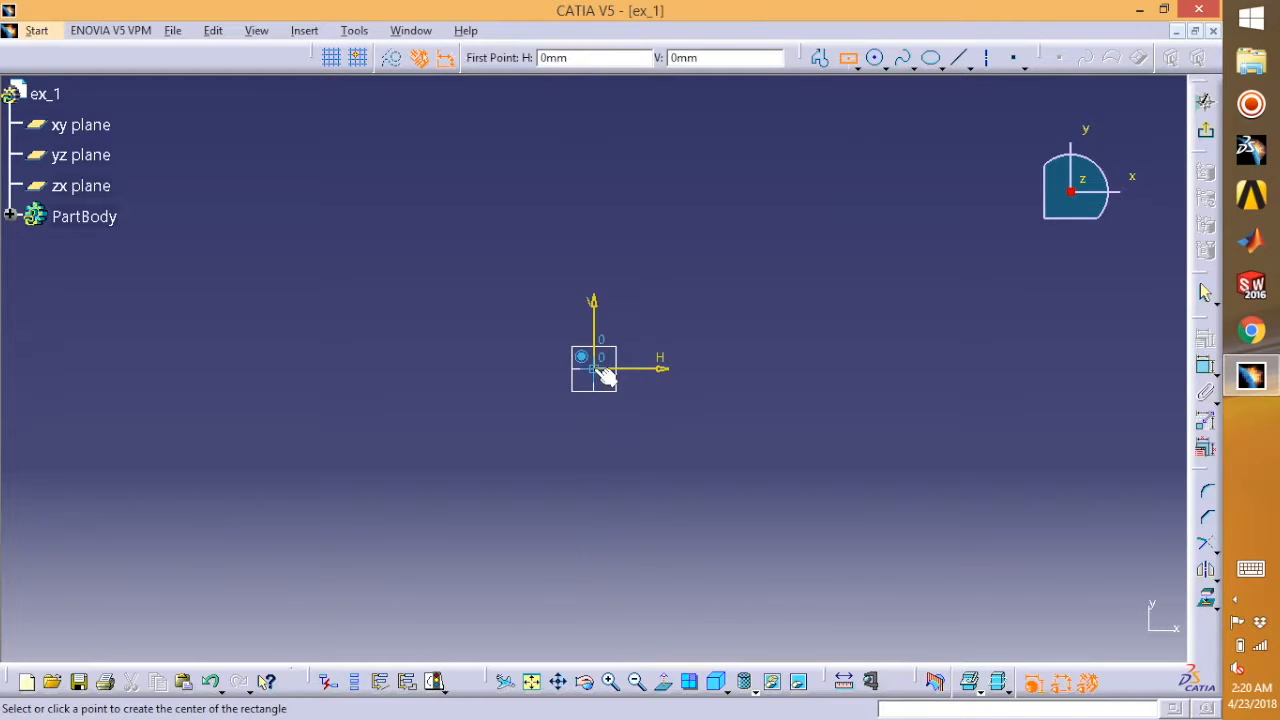
click(603, 372)
click(745, 242)
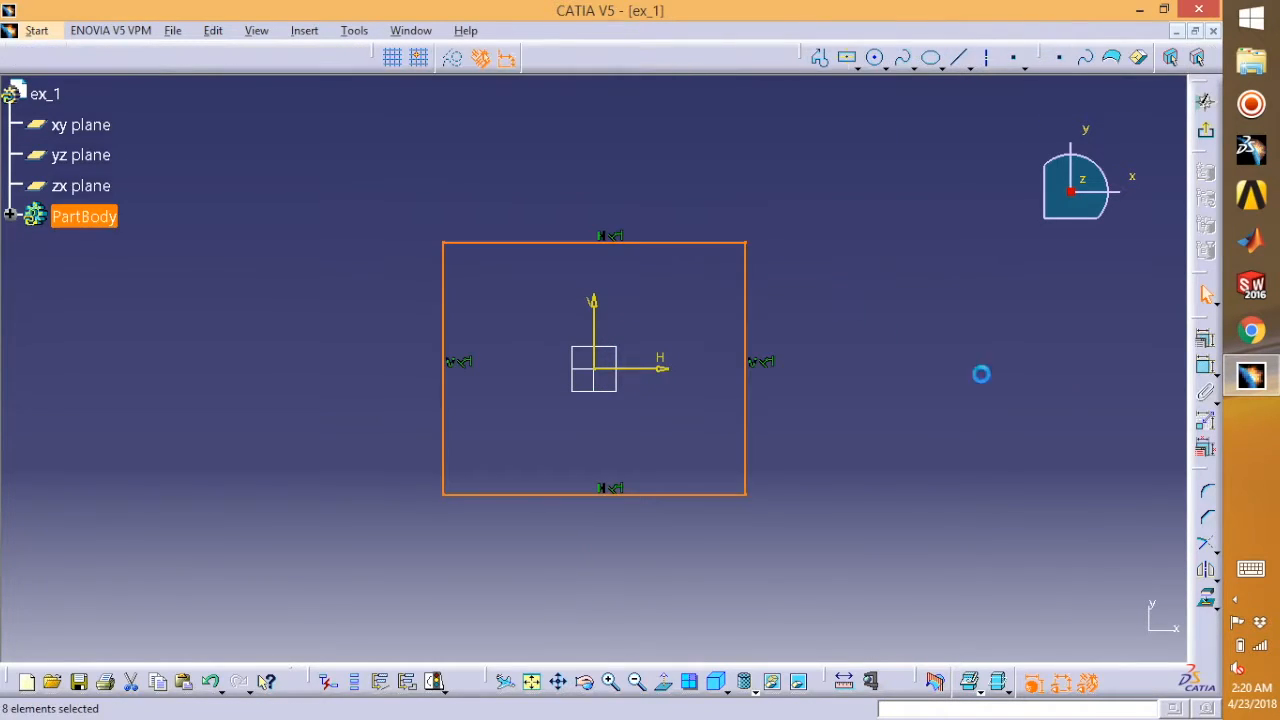
Dimension the rectangle's height and width with length constraints.
click(1206, 370)
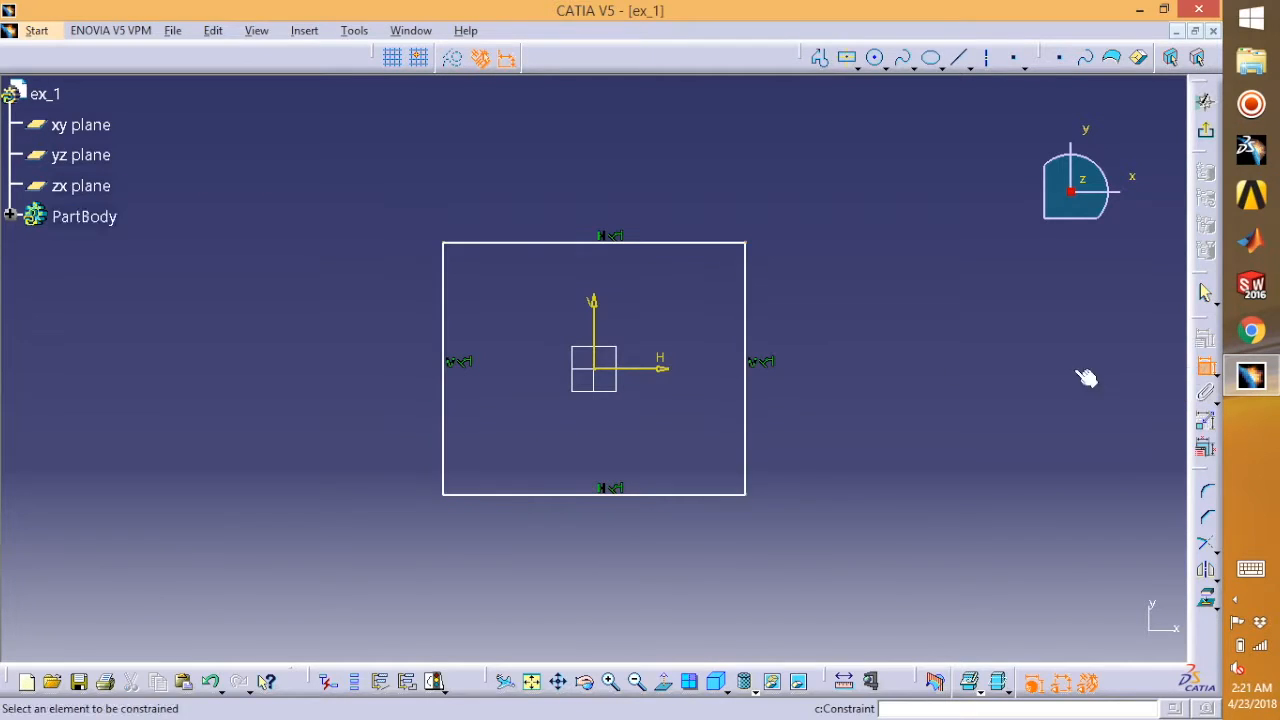
click(746, 320)
click(794, 321)
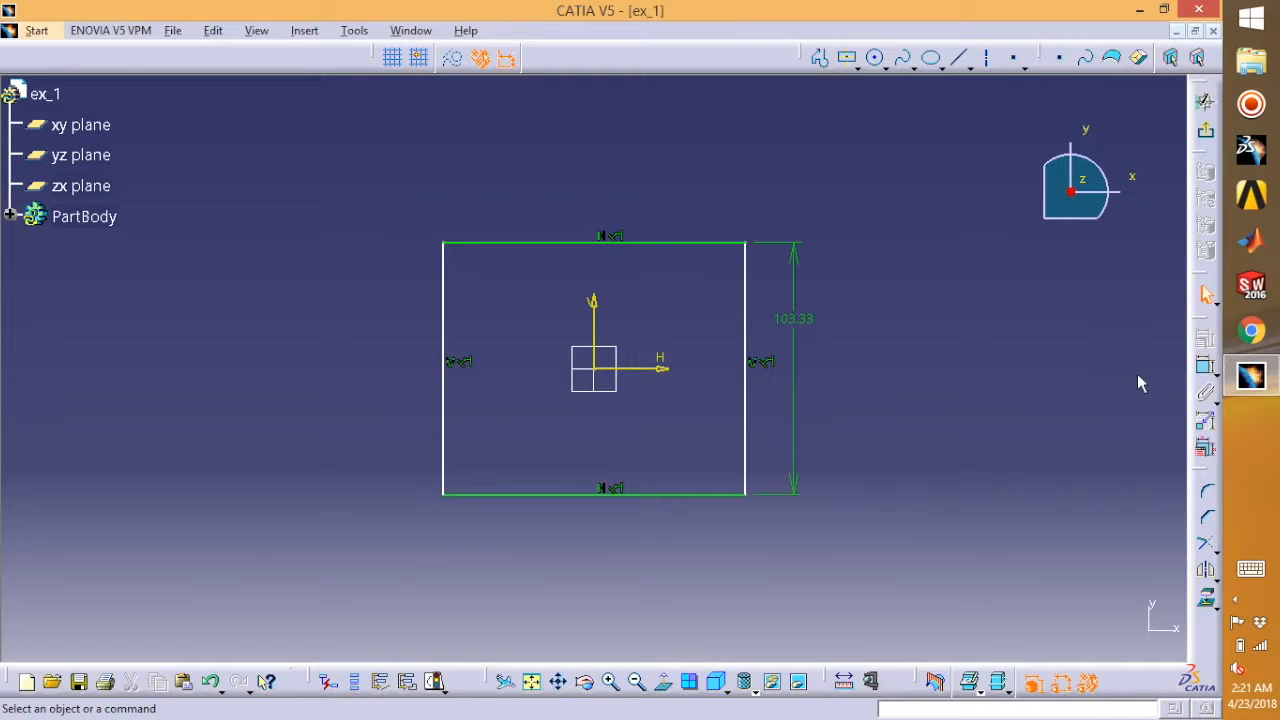
click(1206, 370)
click(660, 243)
click(645, 216)
Set the rectangle's height constraint to 77 mm.
click(795, 320)
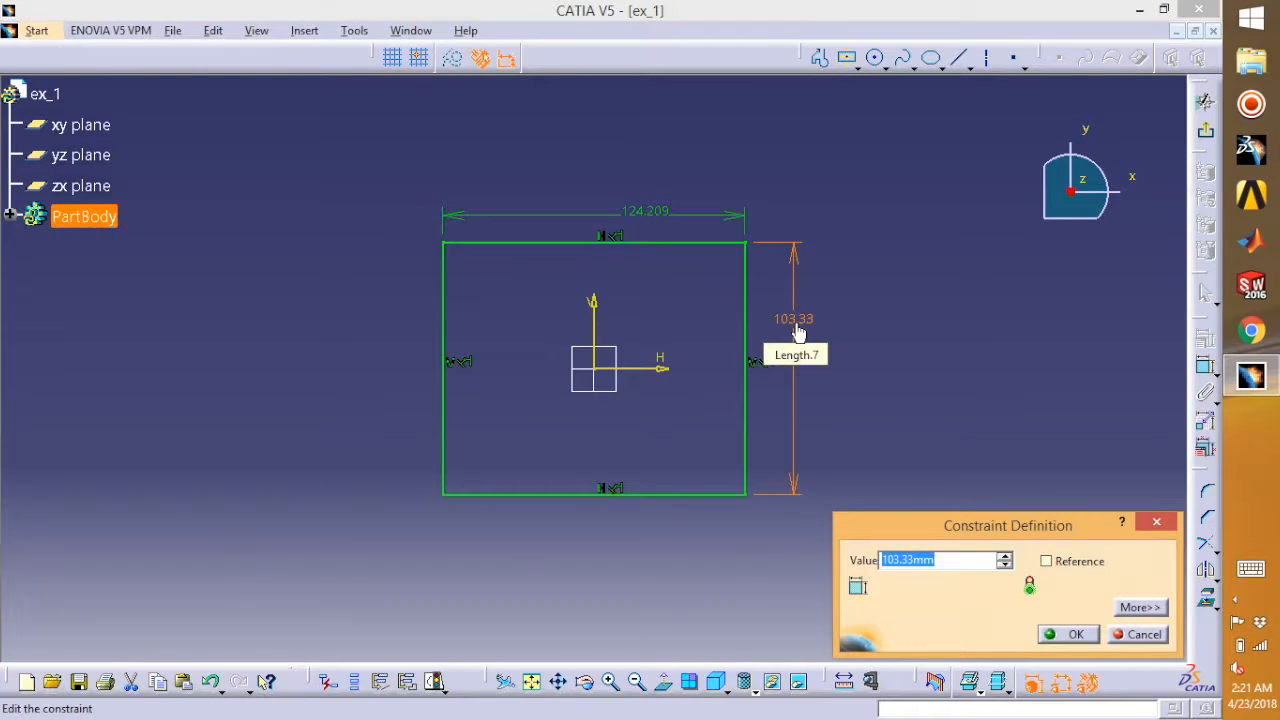
text(77)
key(Return)
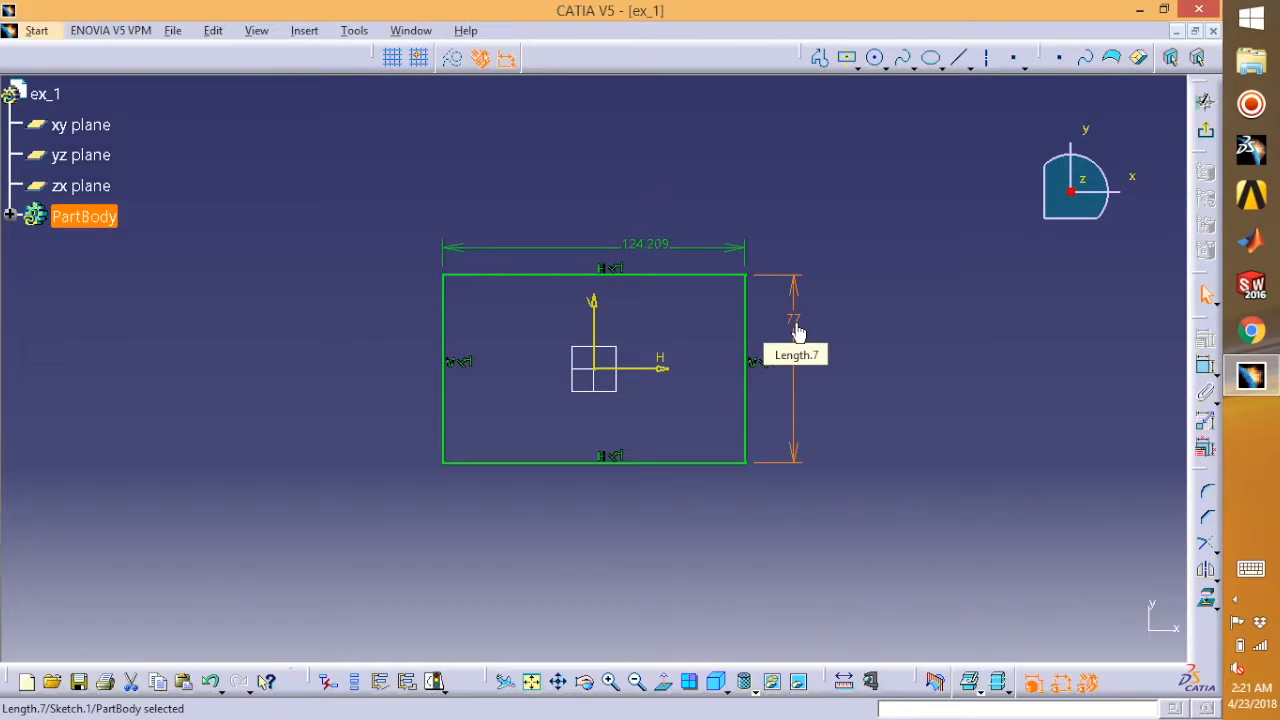
double_click(645, 245)
text(125mm)
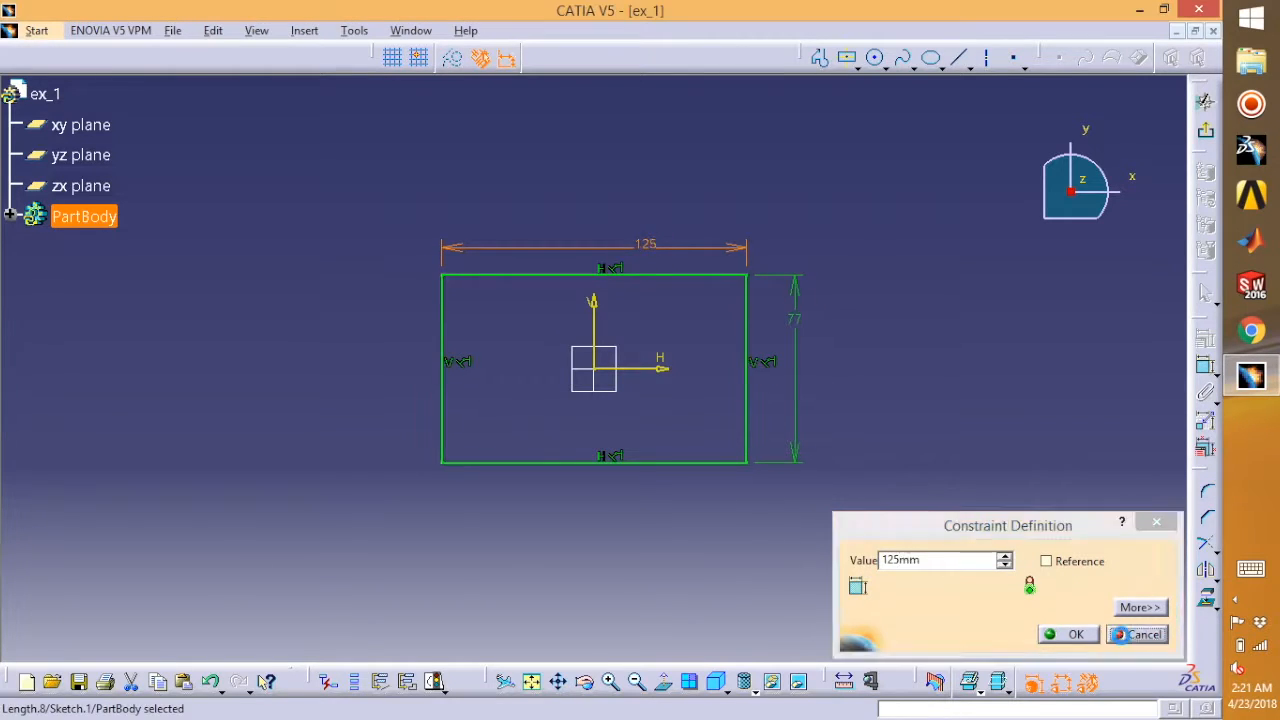
click(1128, 634)
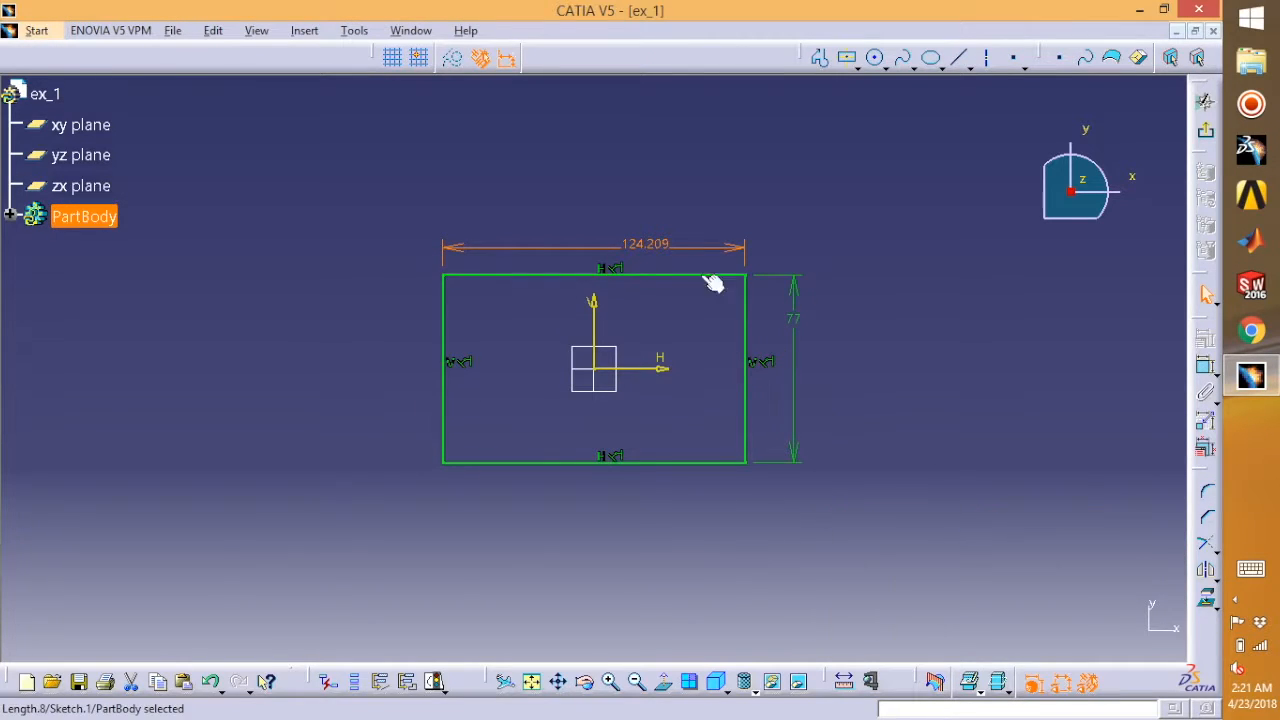
Set the rectangle's width constraint to 125 mm and exit the sketch.
double_click(648, 246)
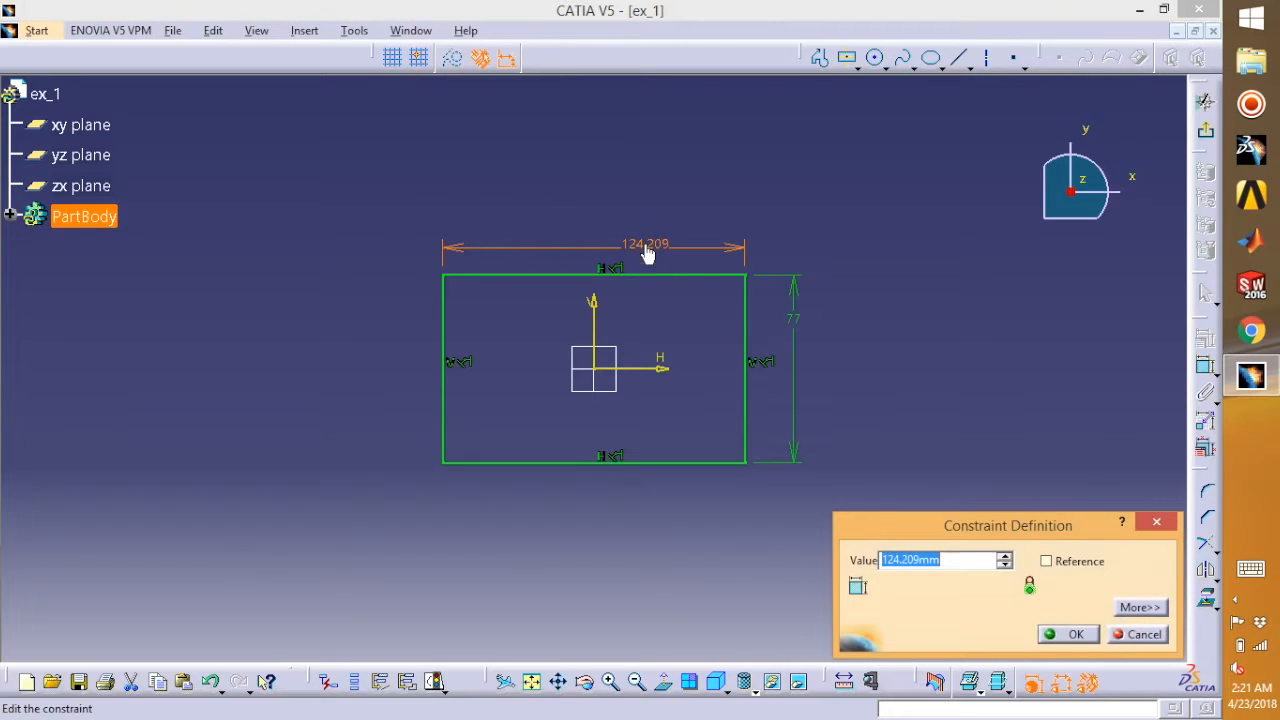
text(125)
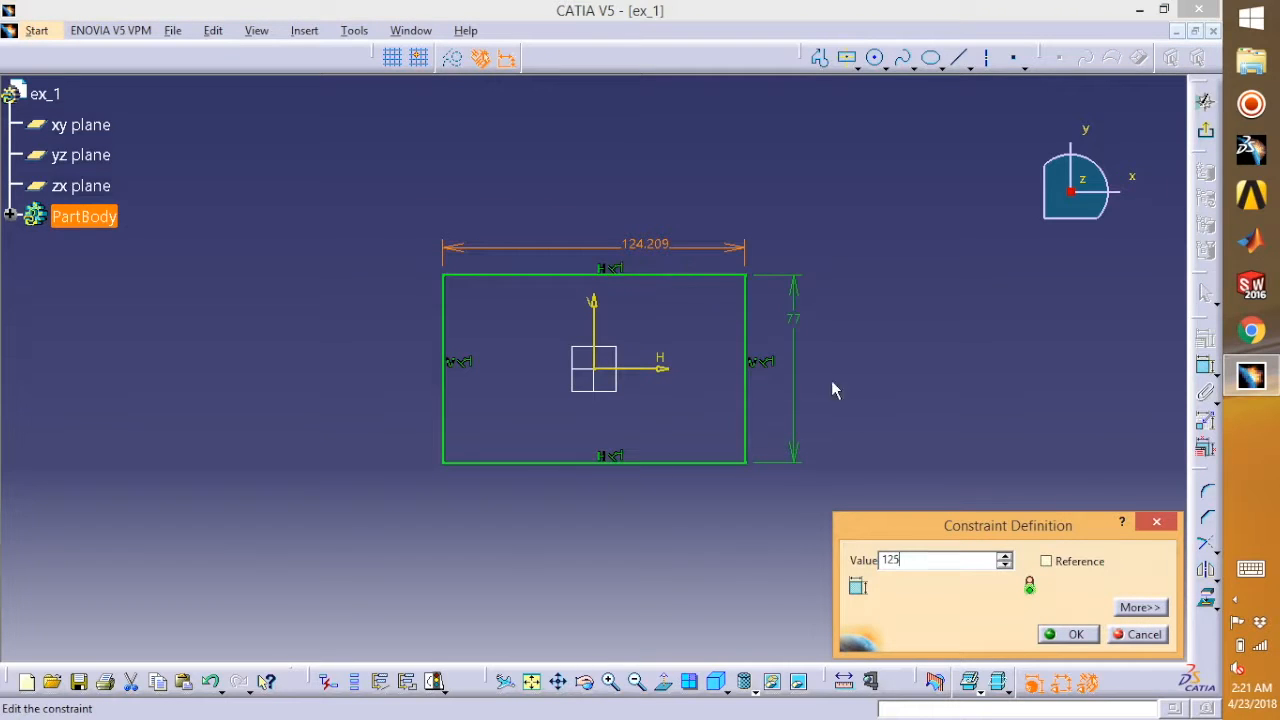
click(1070, 634)
click(988, 481)
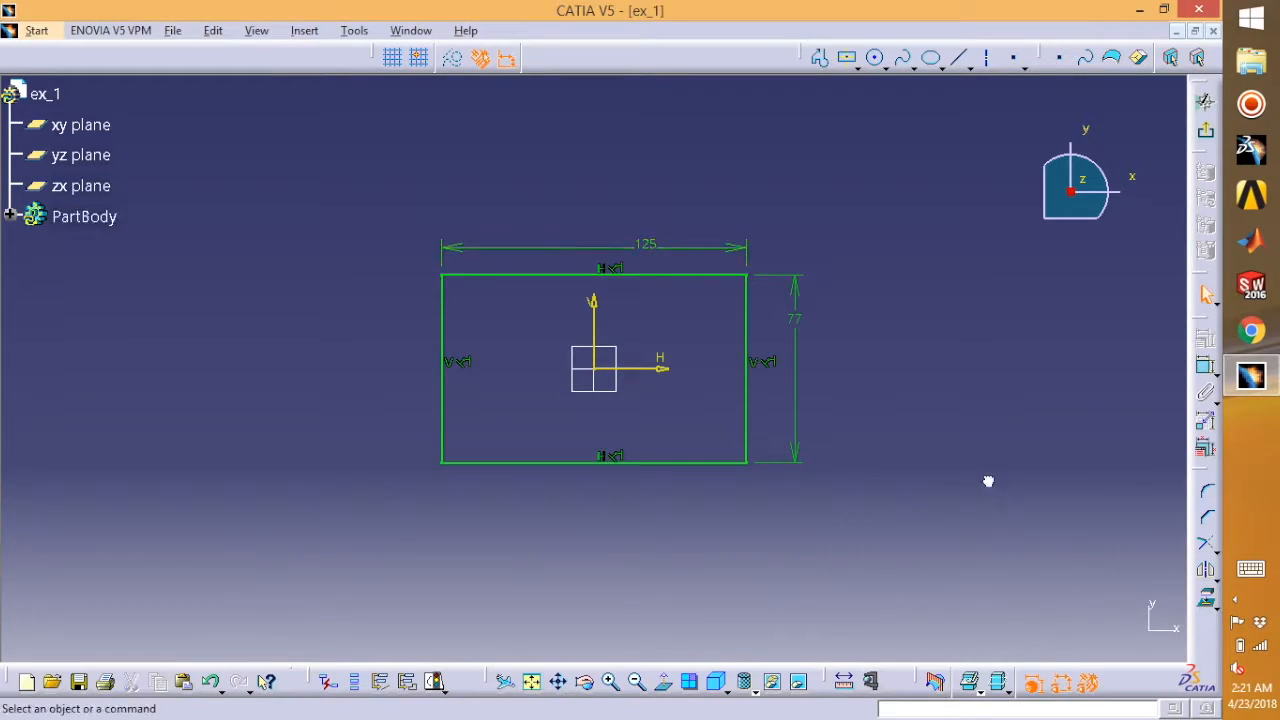
click(1207, 135)
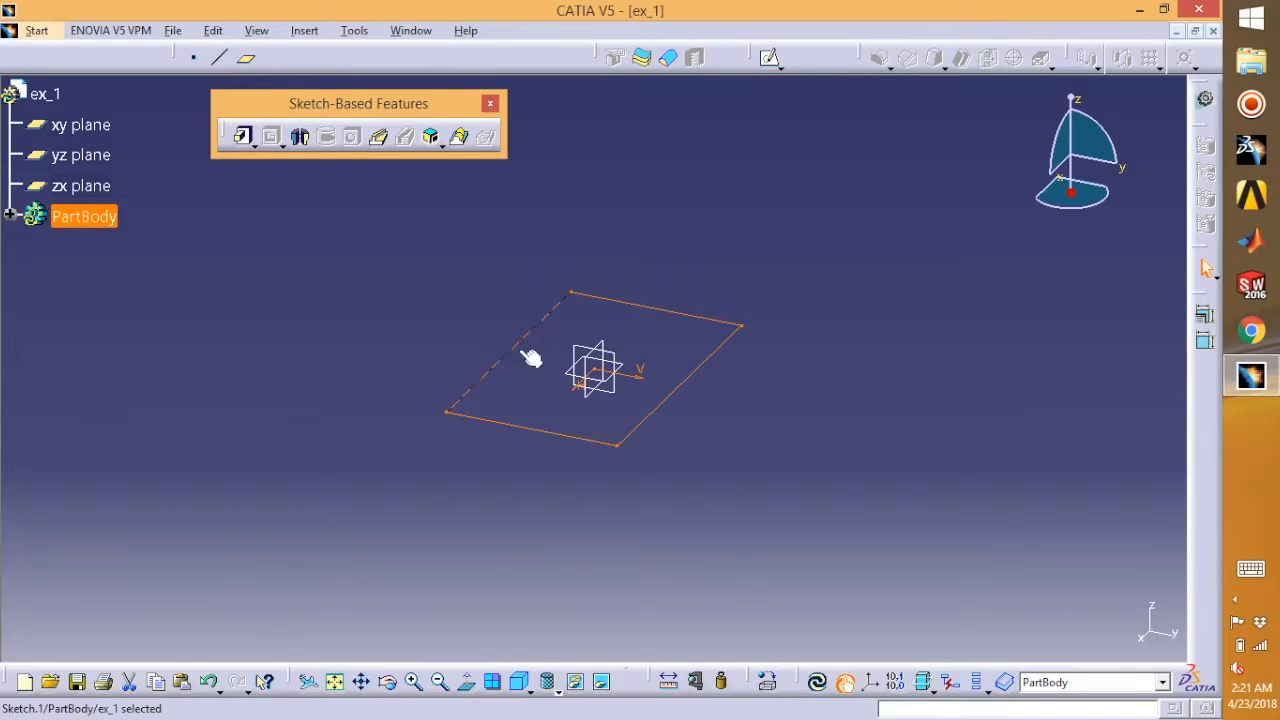
Preview a Pad of the rectangle sketch with a length of 25 mm and mirrored extent.
click(243, 138)
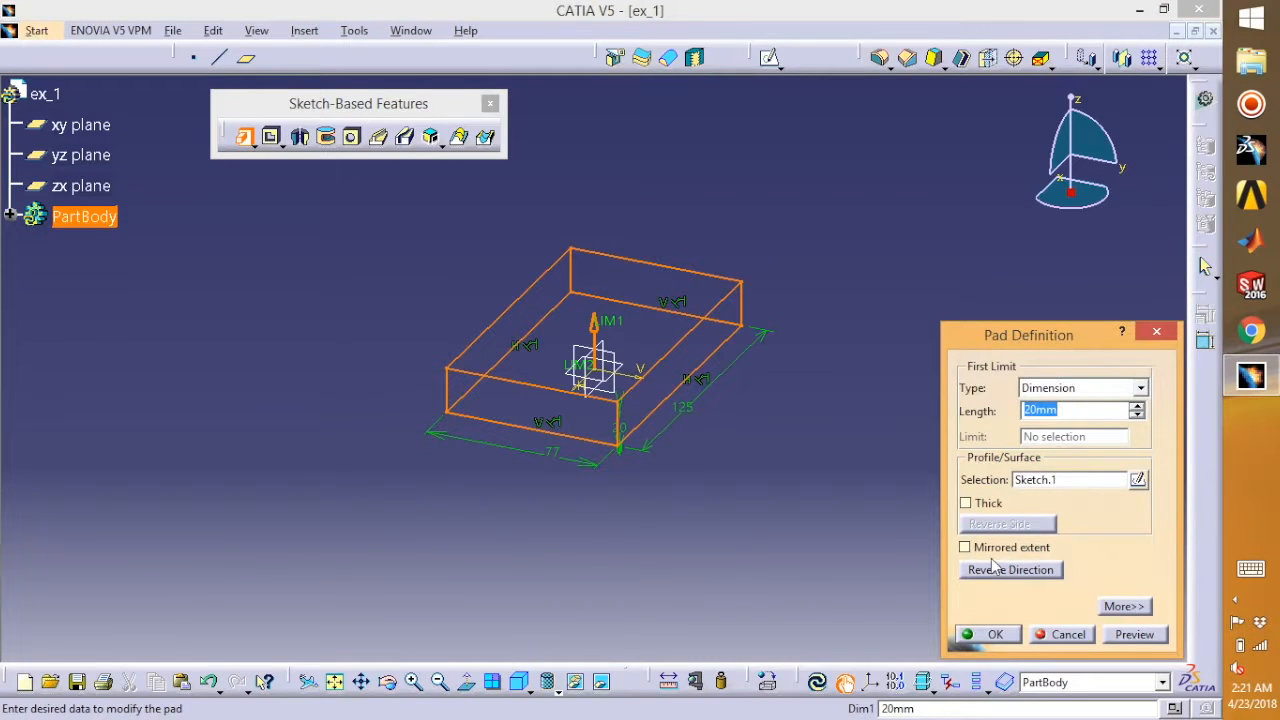
click(1138, 408)
click(1138, 408)
click(1138, 408)
click(1138, 408)
click(1138, 408)
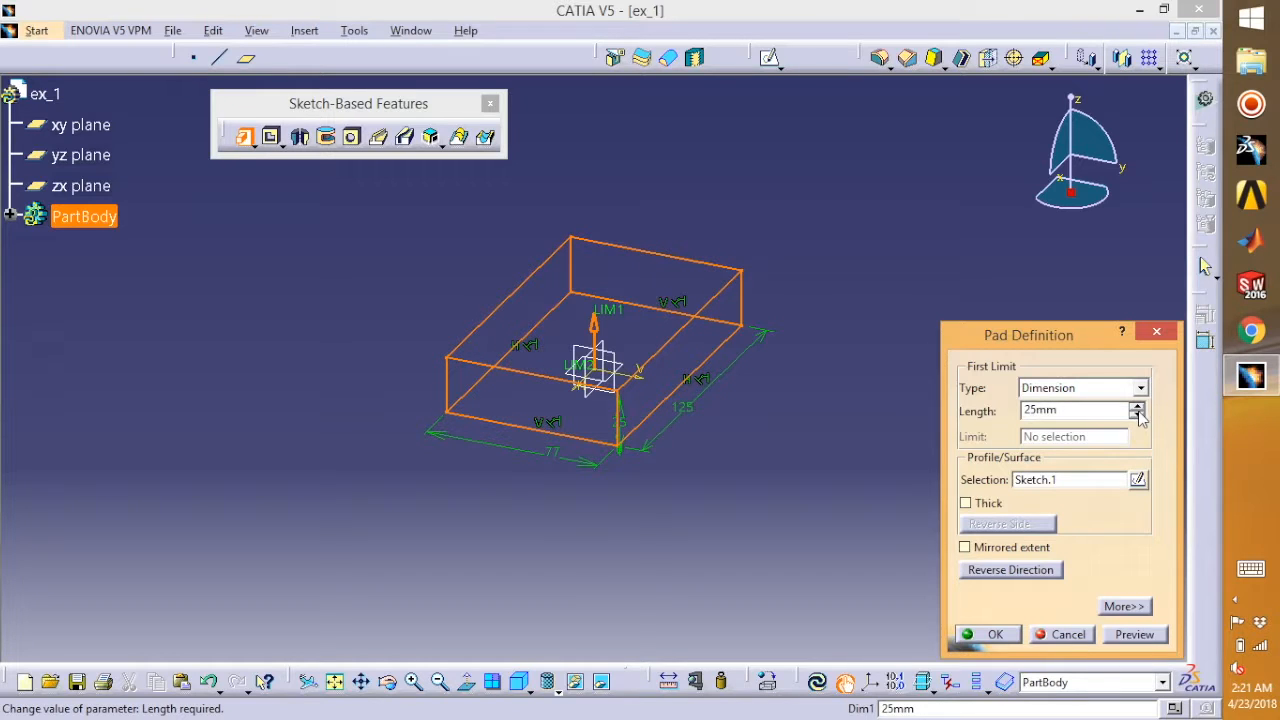
click(965, 548)
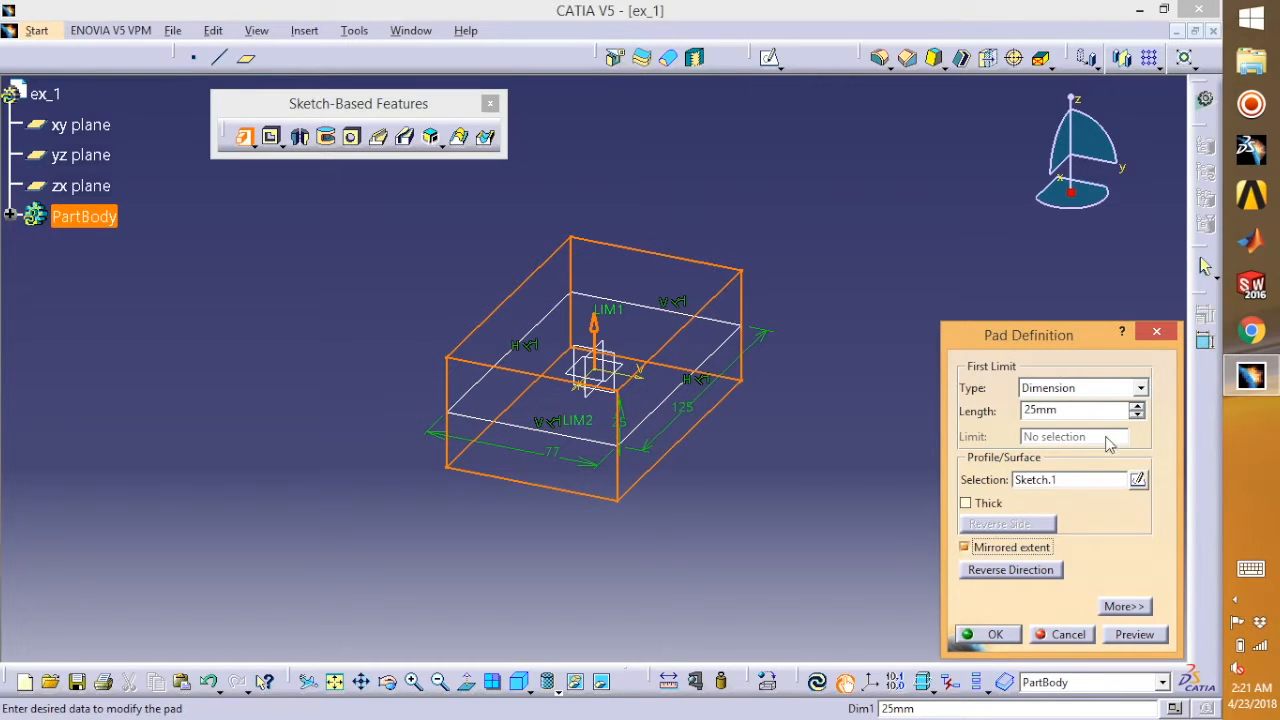
click(1132, 636)
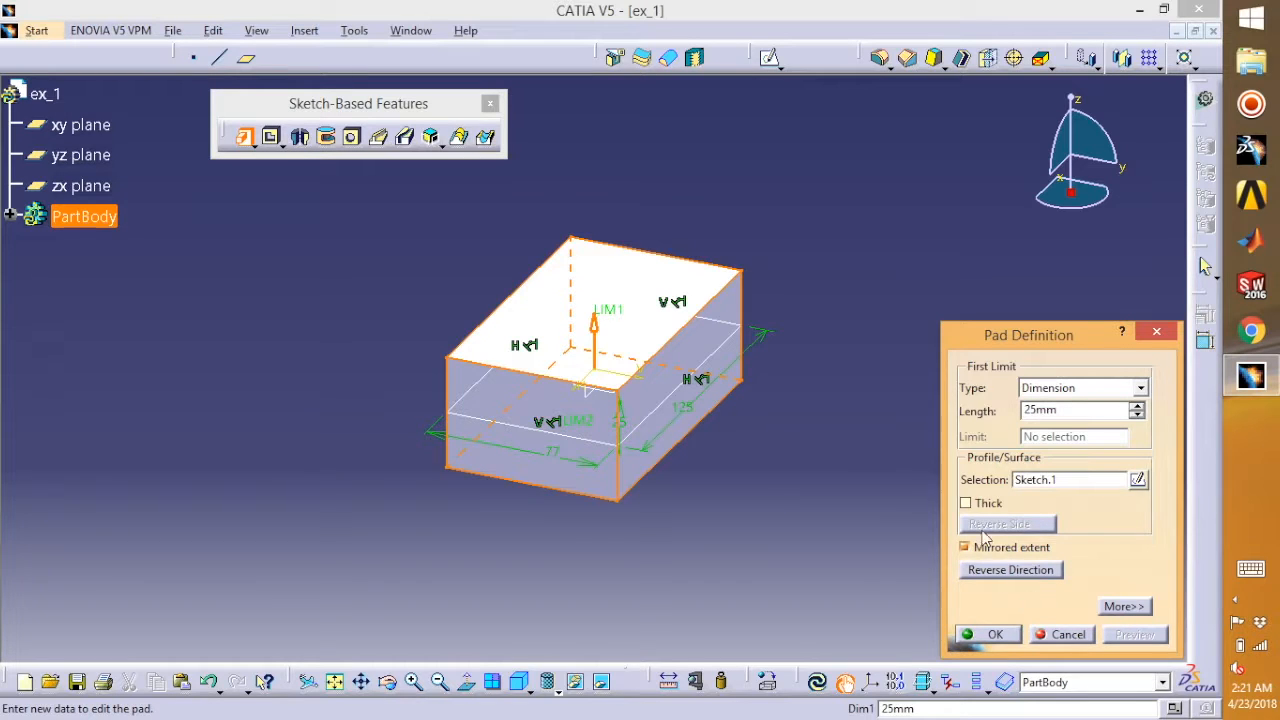
Reduce the mirrored pad's length to 12 mm and create the pad.
click(1136, 407)
click(1136, 407)
click(1135, 415)
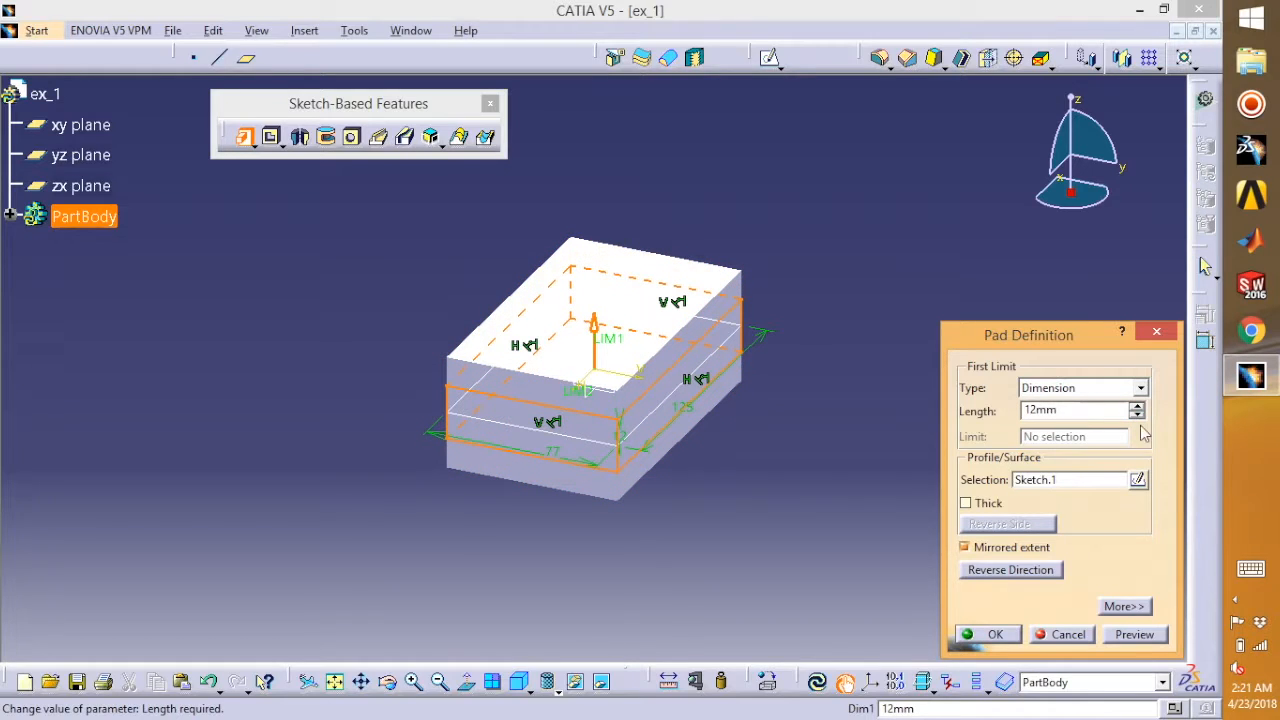
click(1136, 634)
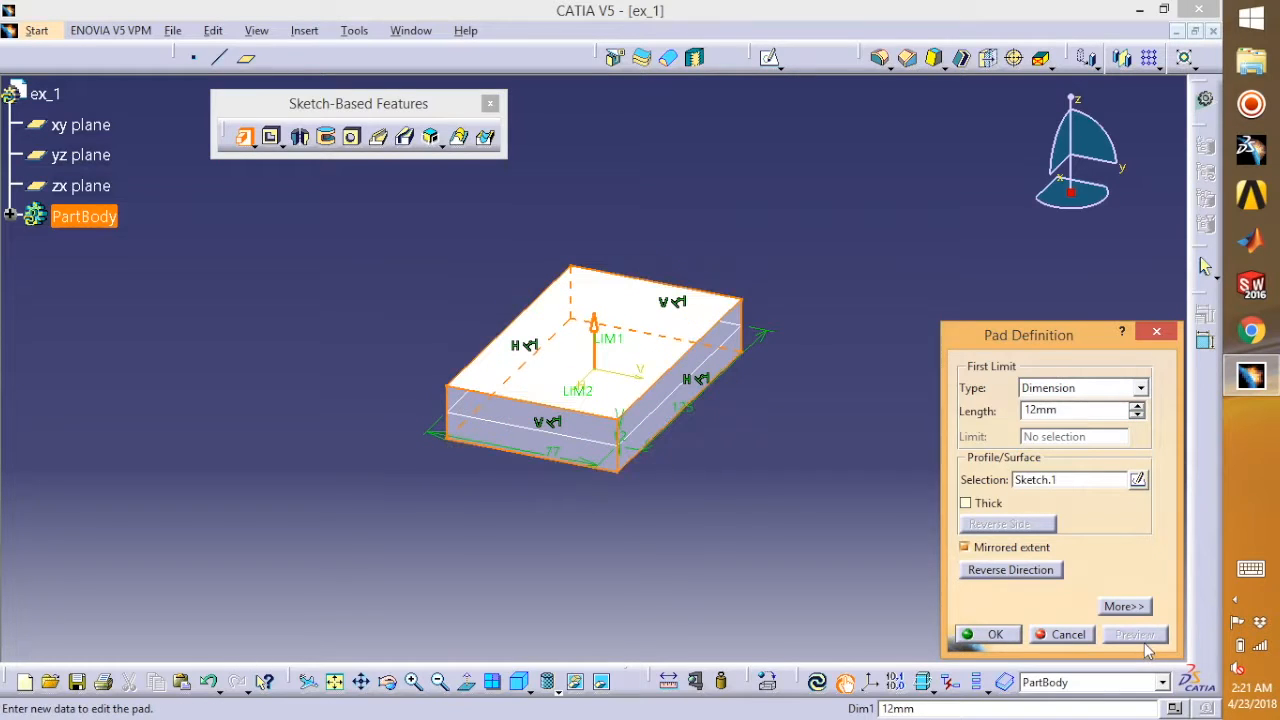
click(985, 634)
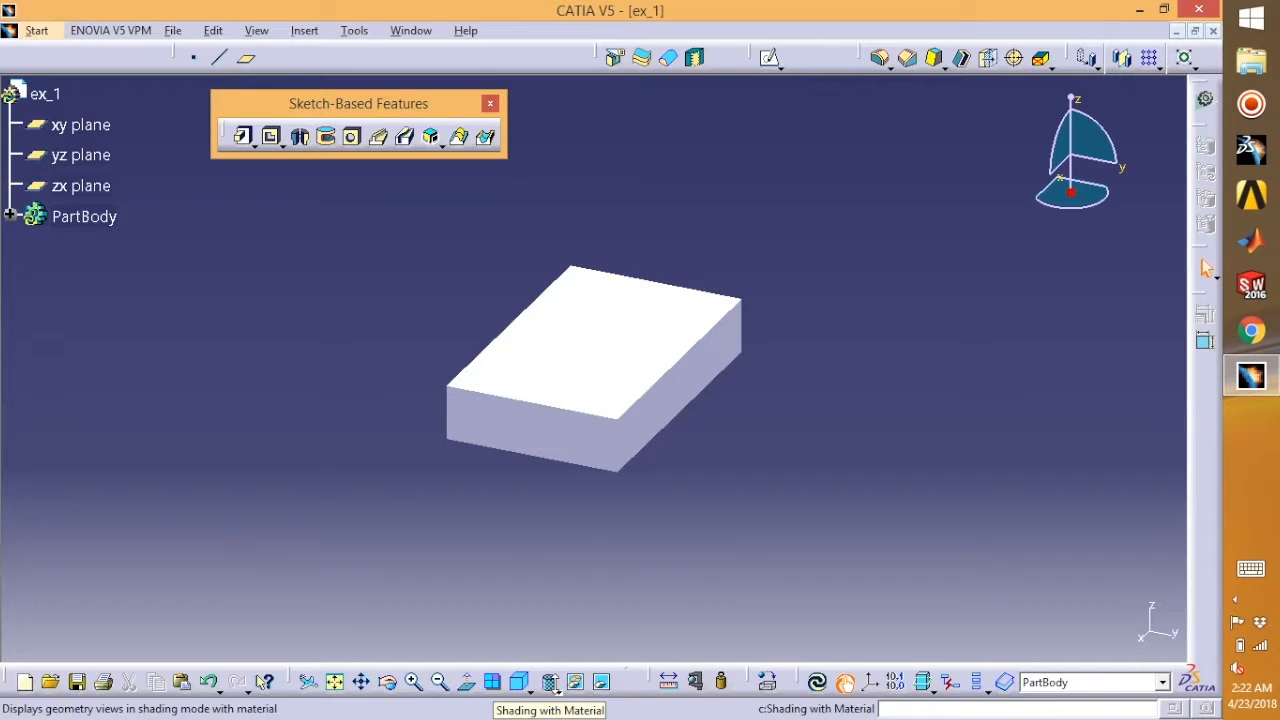
Switch the block's display style to shading with edges.
click(557, 690)
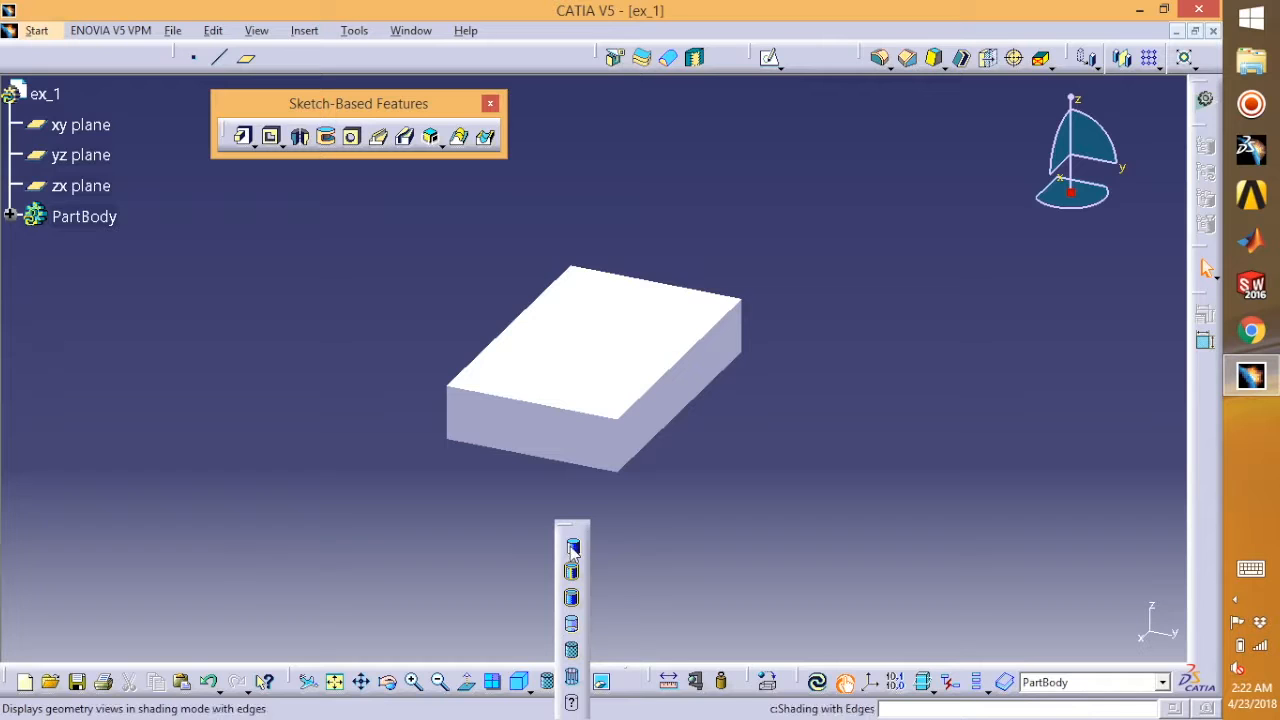
click(573, 575)
Sketch a circle about 25 mm in diameter on the block's large top face, up and to the left of the origin.
mouse_move(414, 434)
middle_down()
mouse_move(306, 317)
mouse_move(480, 480)
mouse_move(683, 434)
mouse_move(762, 463)
middle_up()
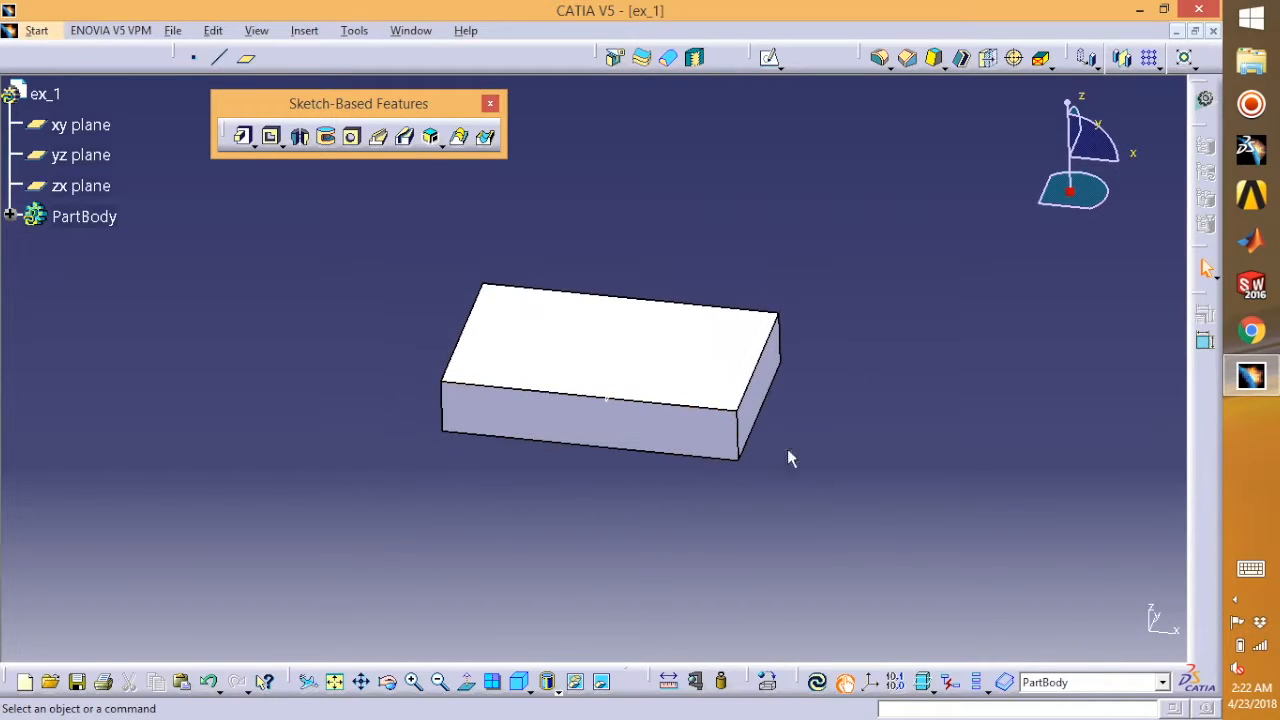
middle_drag(713, 517, 674, 543)
middle_drag(600, 494, 680, 566)
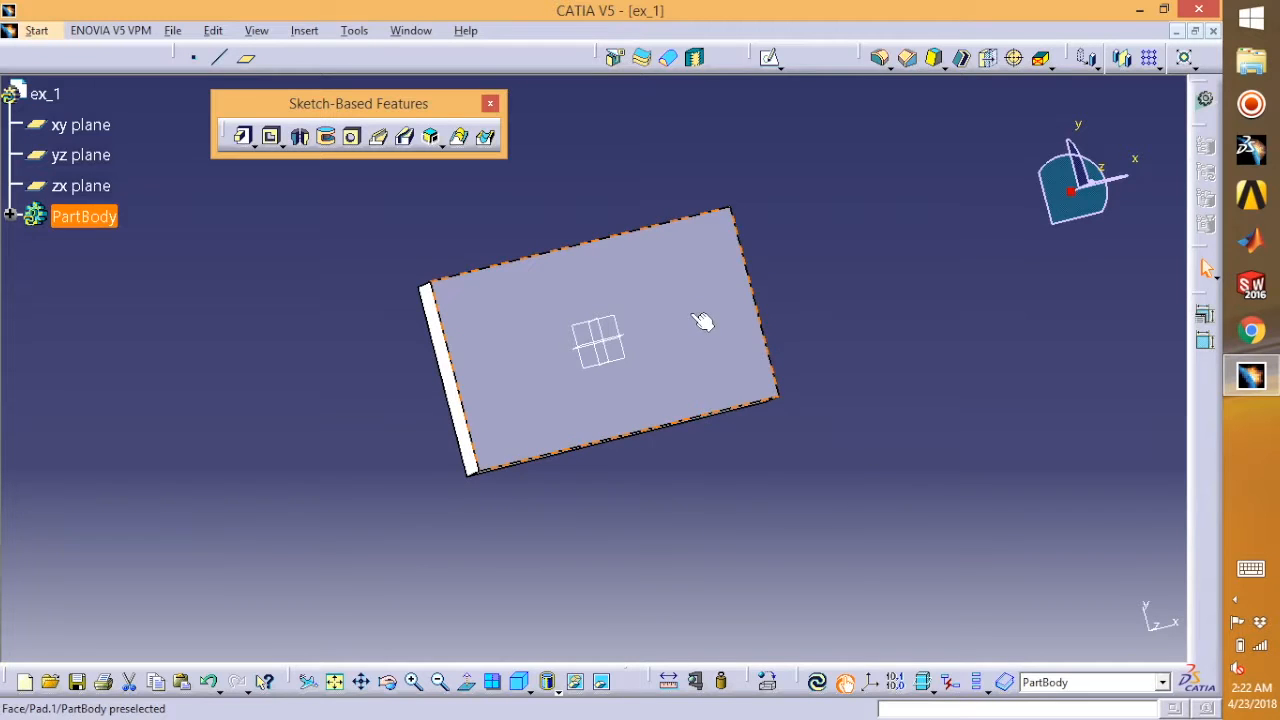
click(706, 282)
click(769, 57)
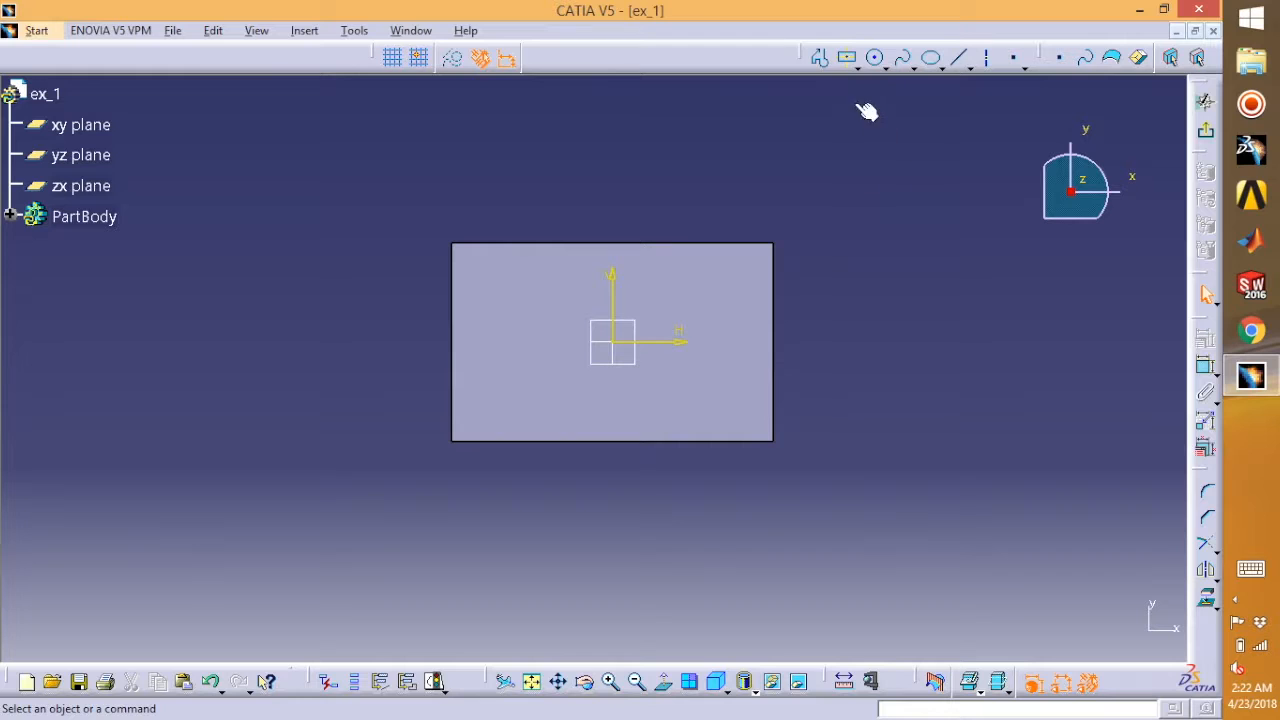
click(876, 57)
click(527, 305)
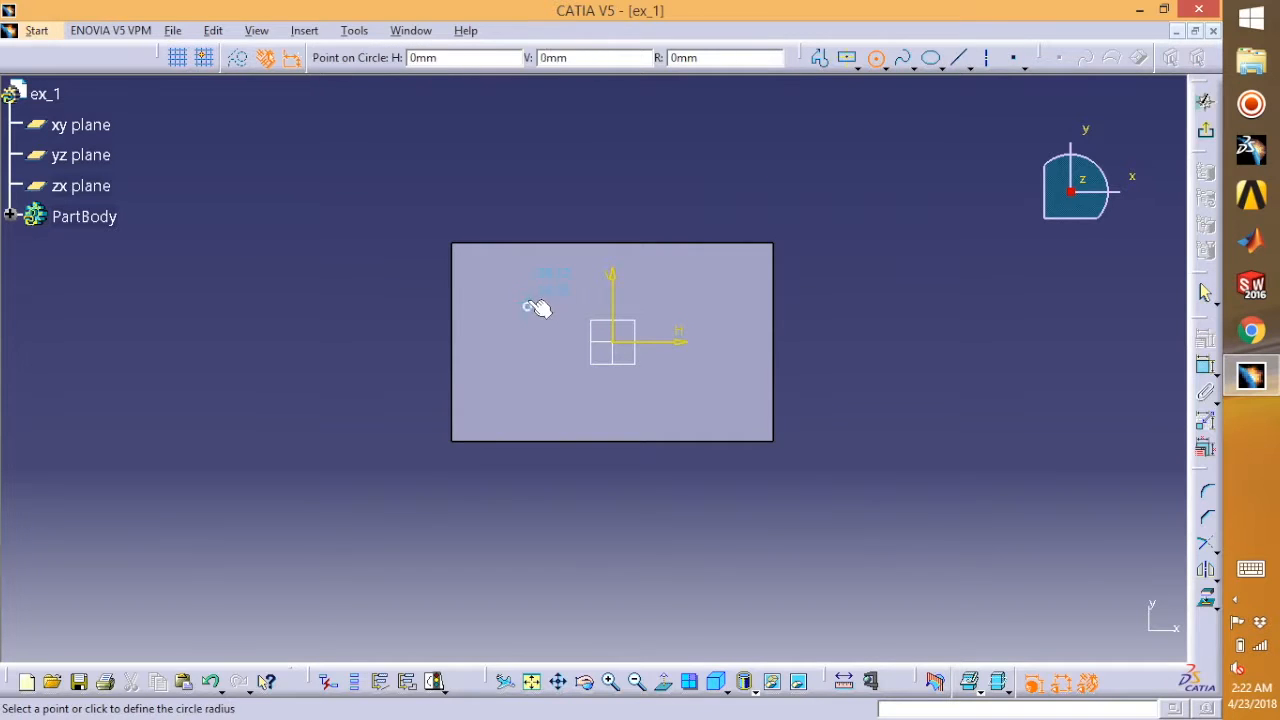
click(550, 281)
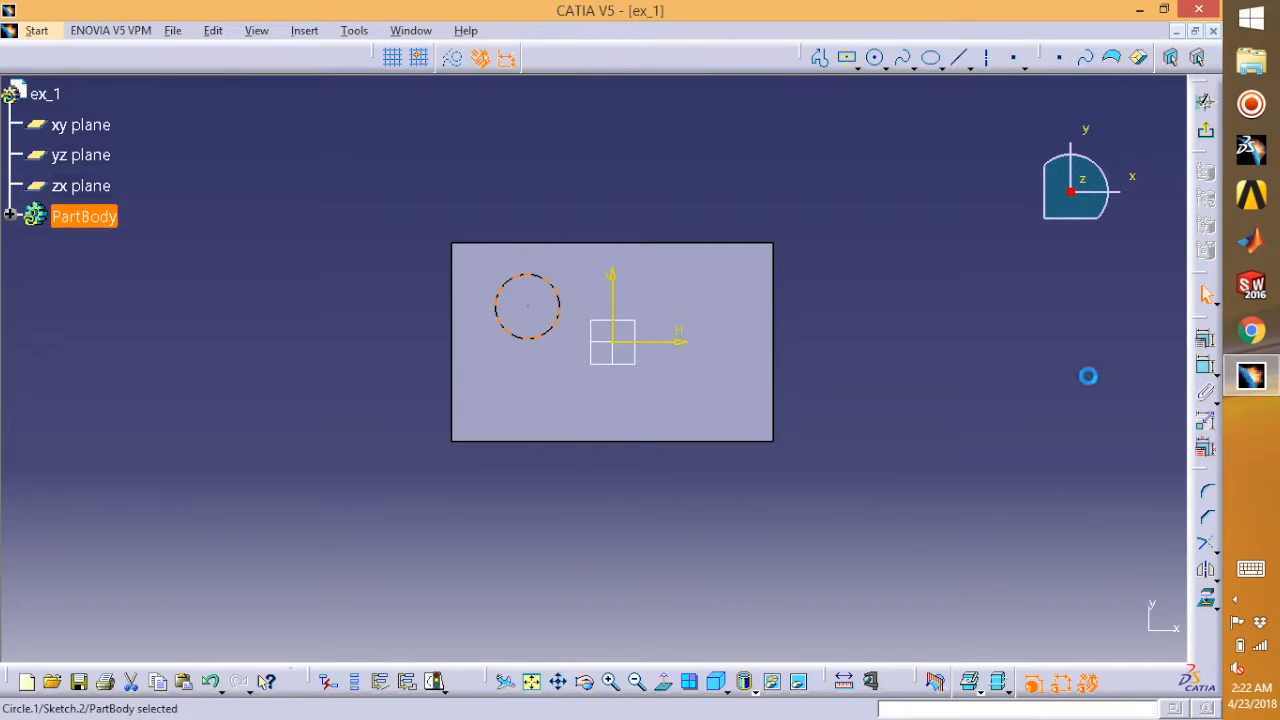
Dimension the circle's diameter at 11 mm and exit the sketch.
click(1205, 366)
click(522, 274)
click(512, 222)
double_click(512, 220)
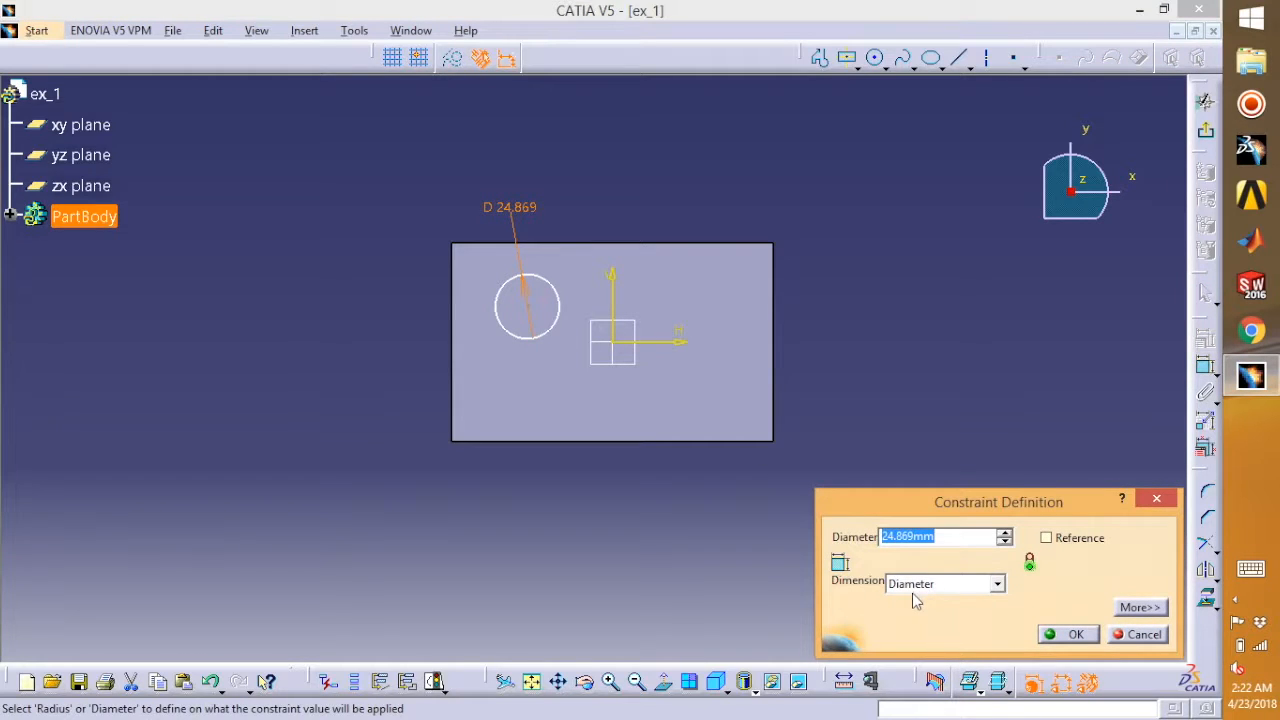
text(11)
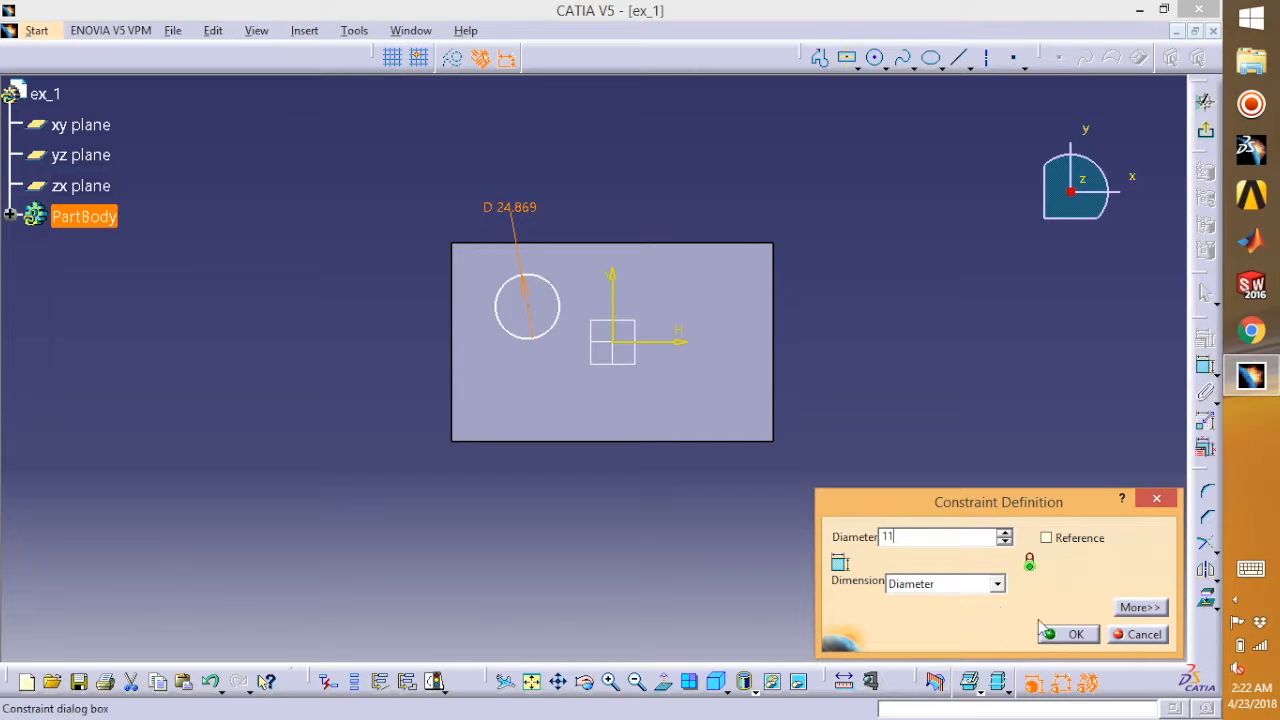
click(1068, 634)
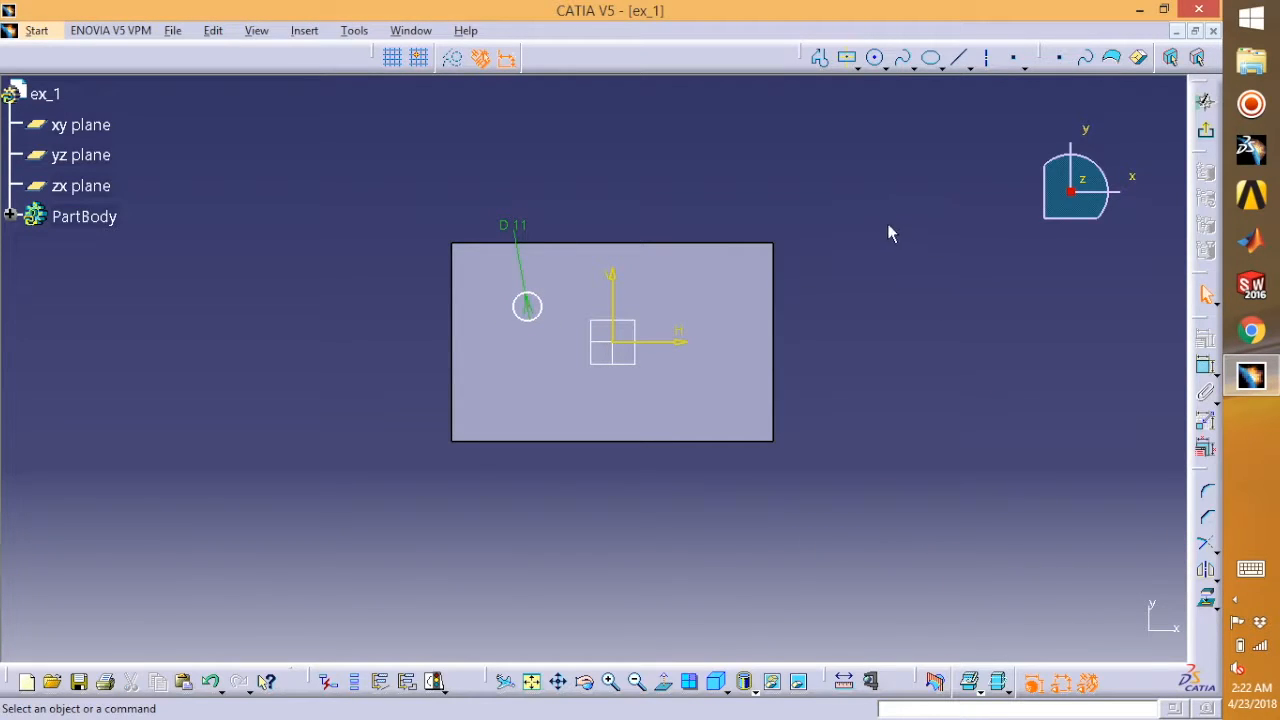
click(1205, 101)
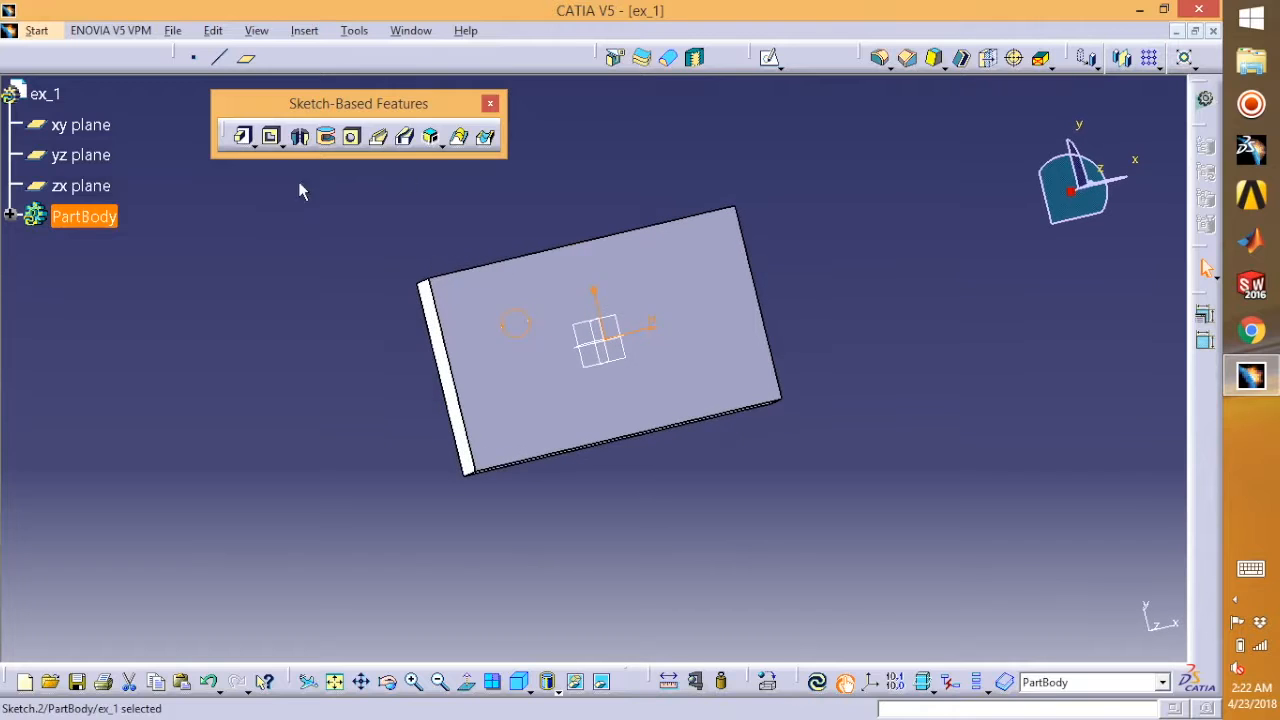
Cut a pocket 39 mm deep through the block from the 11 mm circle sketch.
click(273, 137)
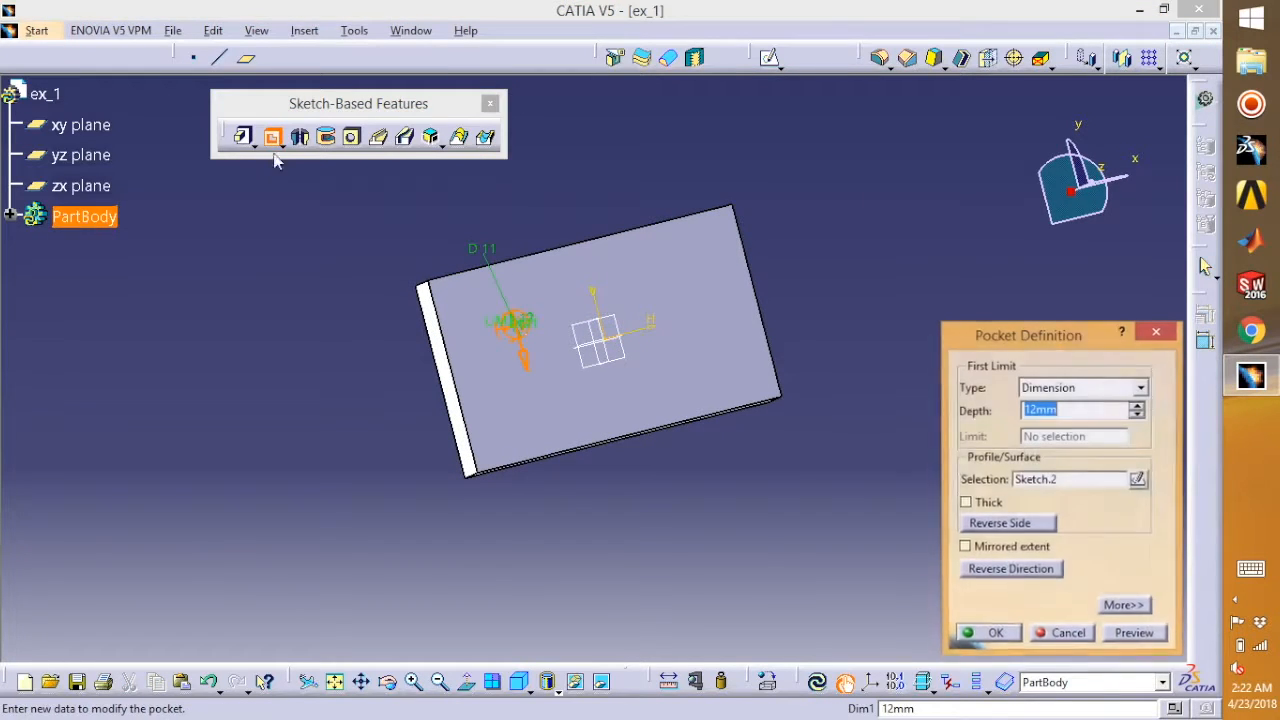
middle_drag(258, 422, 590, 452)
click(1136, 635)
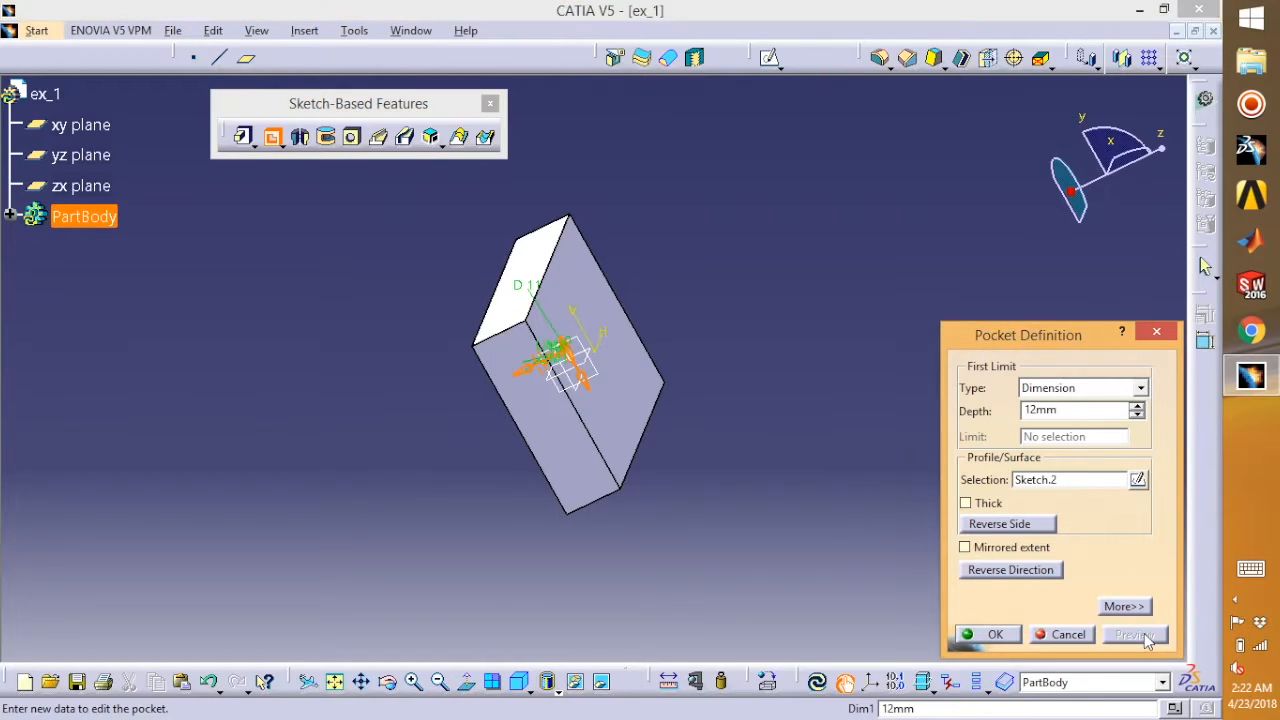
middle_drag(873, 472, 836, 505)
click(1137, 405)
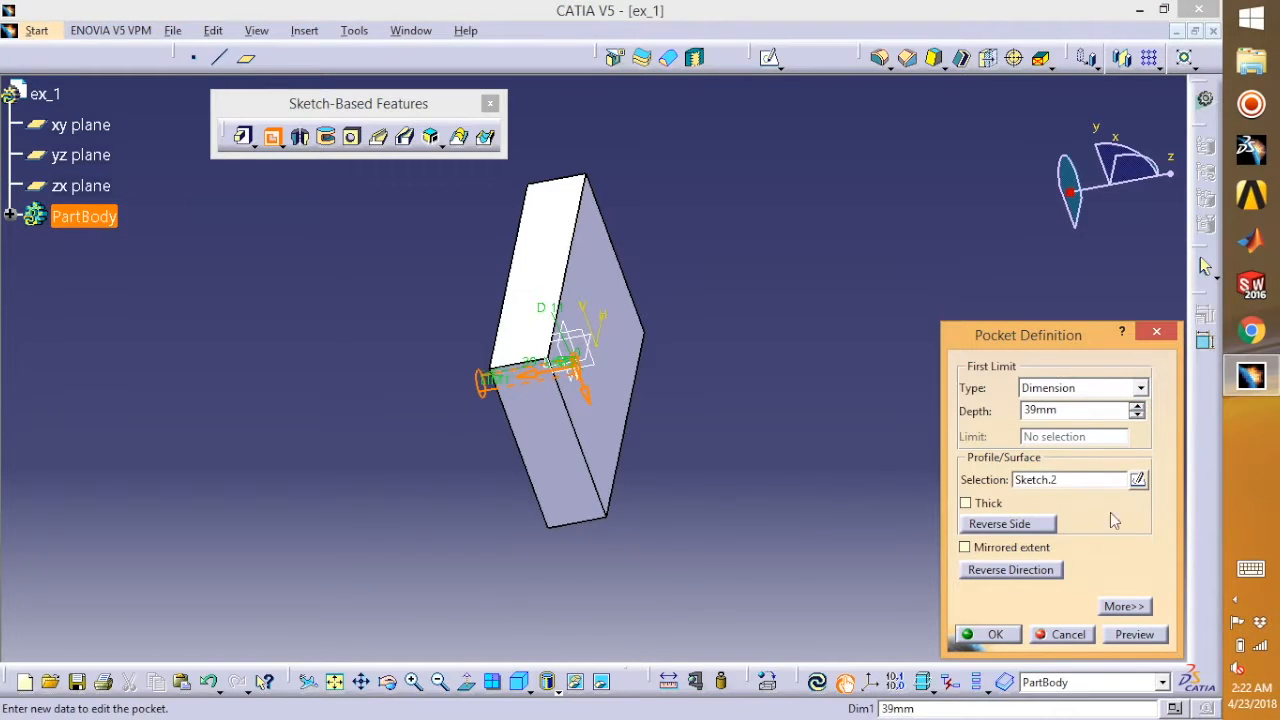
click(996, 636)
middle_drag(777, 346, 402, 316)
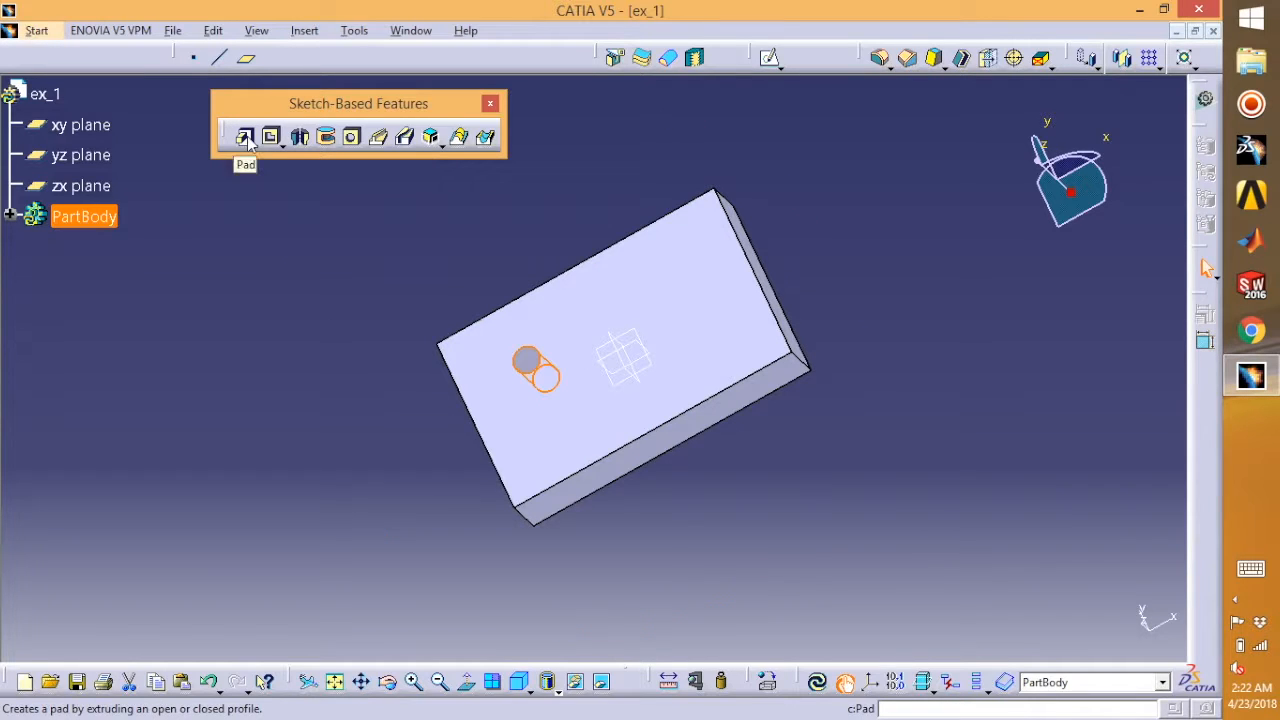
Sketch a hexagon about 31 mm across flats on the block's large face, up and to the right of the origin, and exit the sketch.
middle_drag(335, 287, 424, 325)
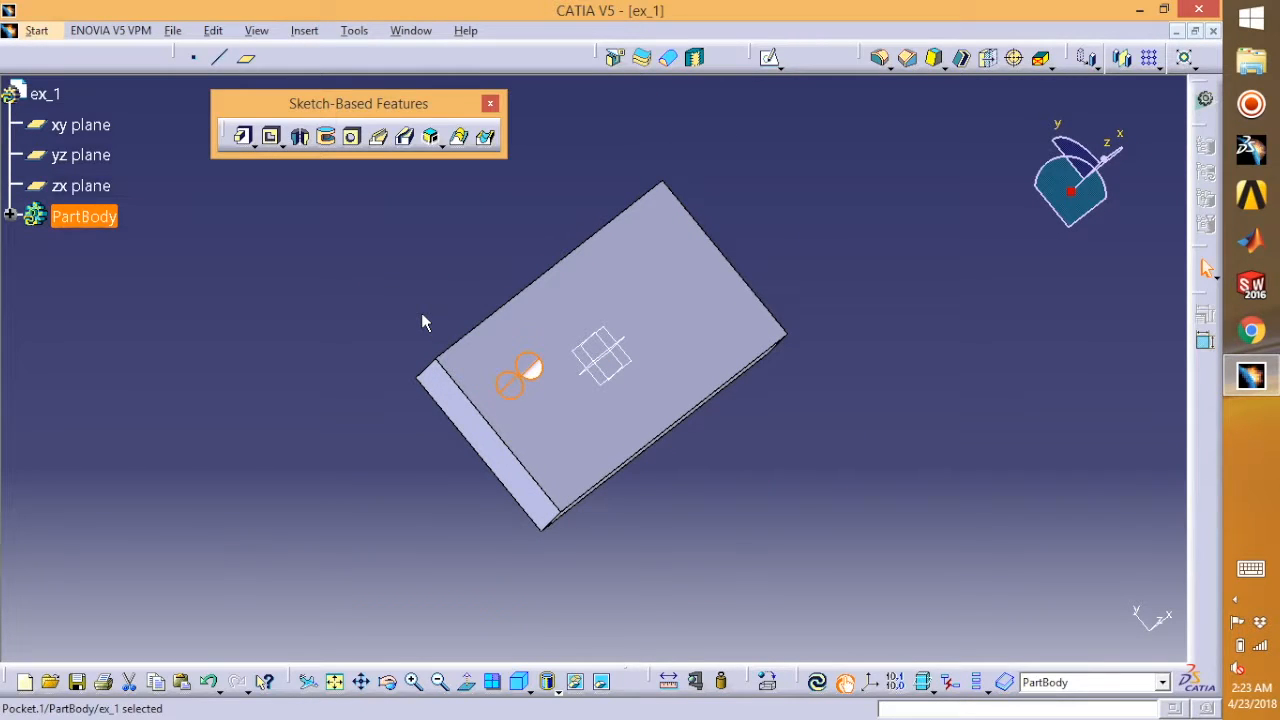
middle_drag(408, 325, 422, 368)
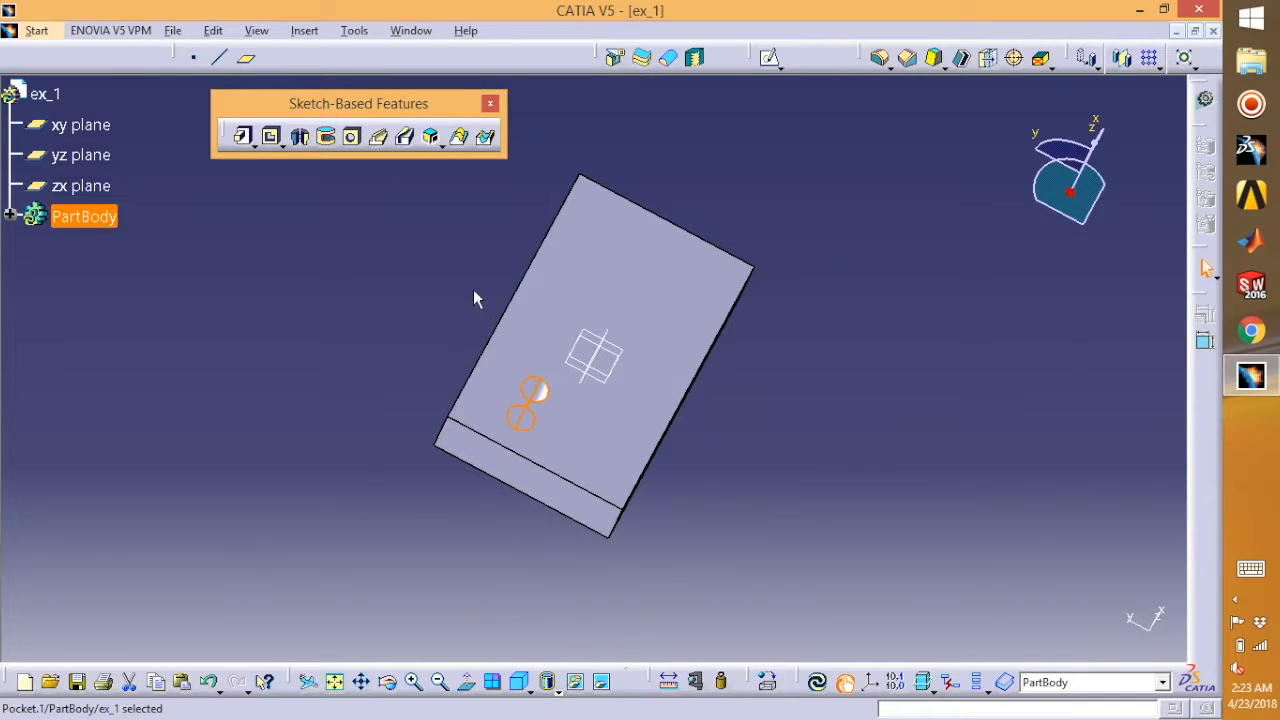
middle_drag(478, 282, 425, 252)
middle_drag(757, 508, 395, 365)
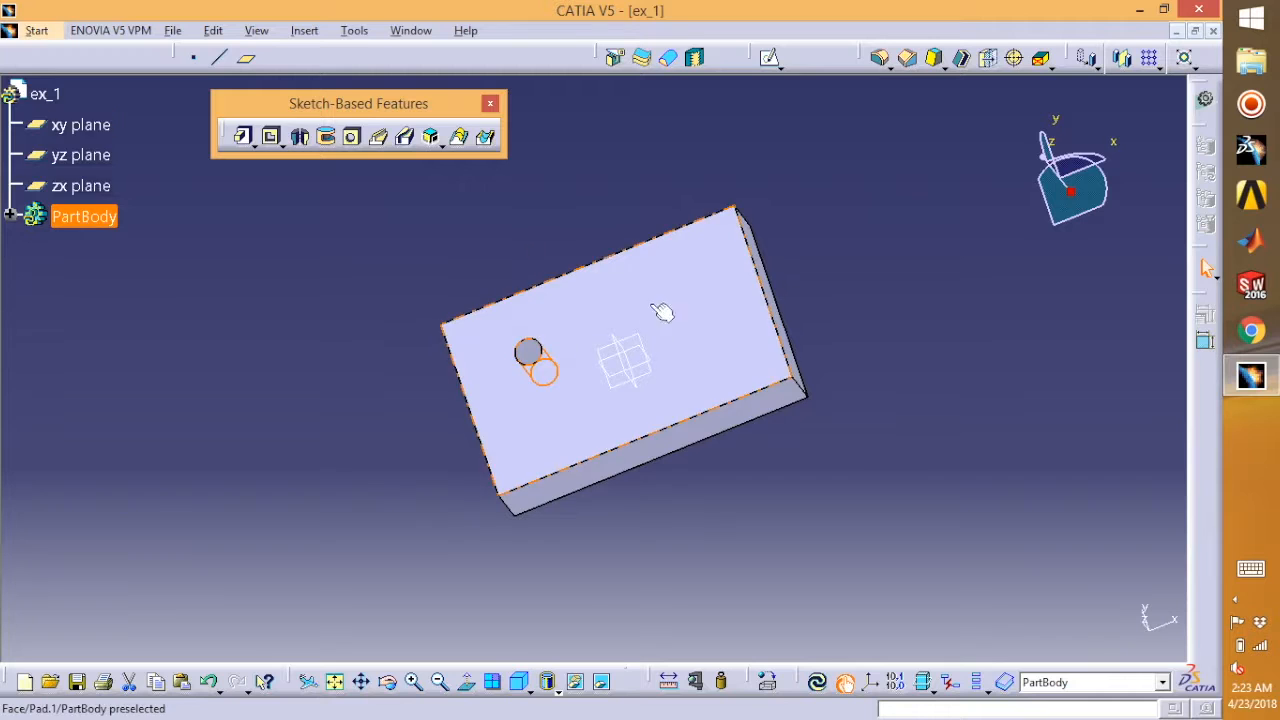
click(725, 325)
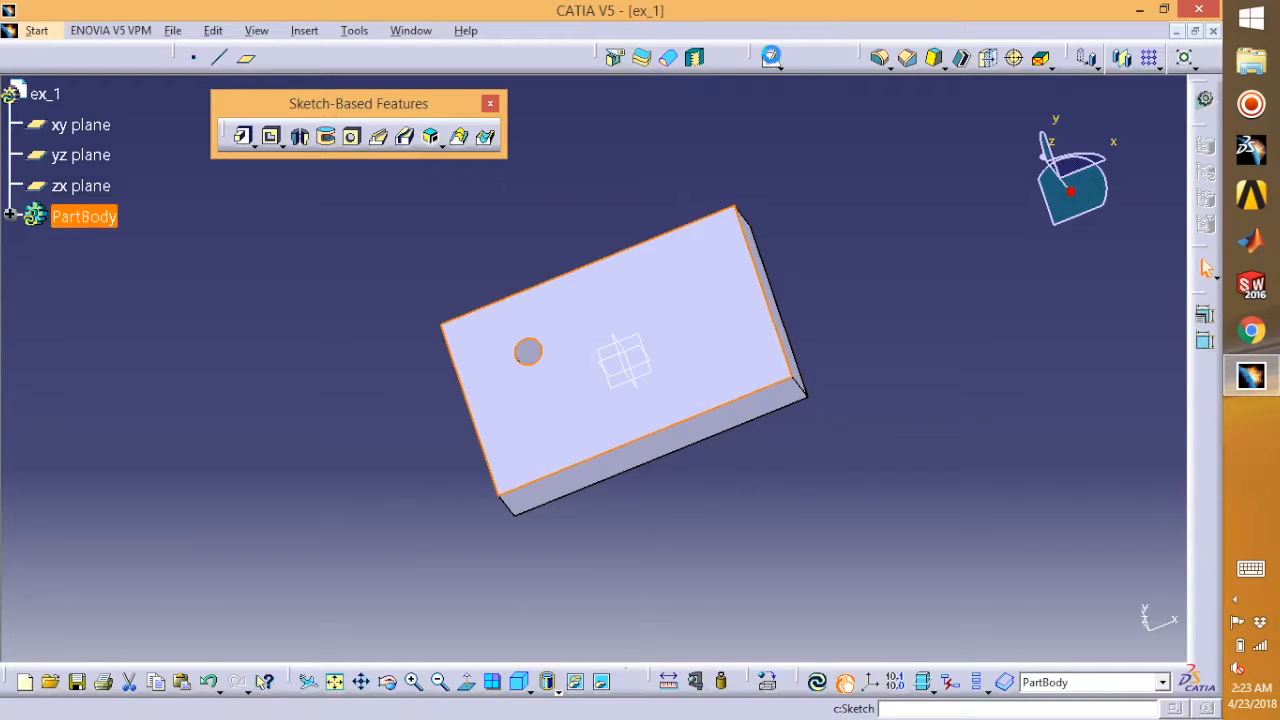
click(771, 57)
click(856, 65)
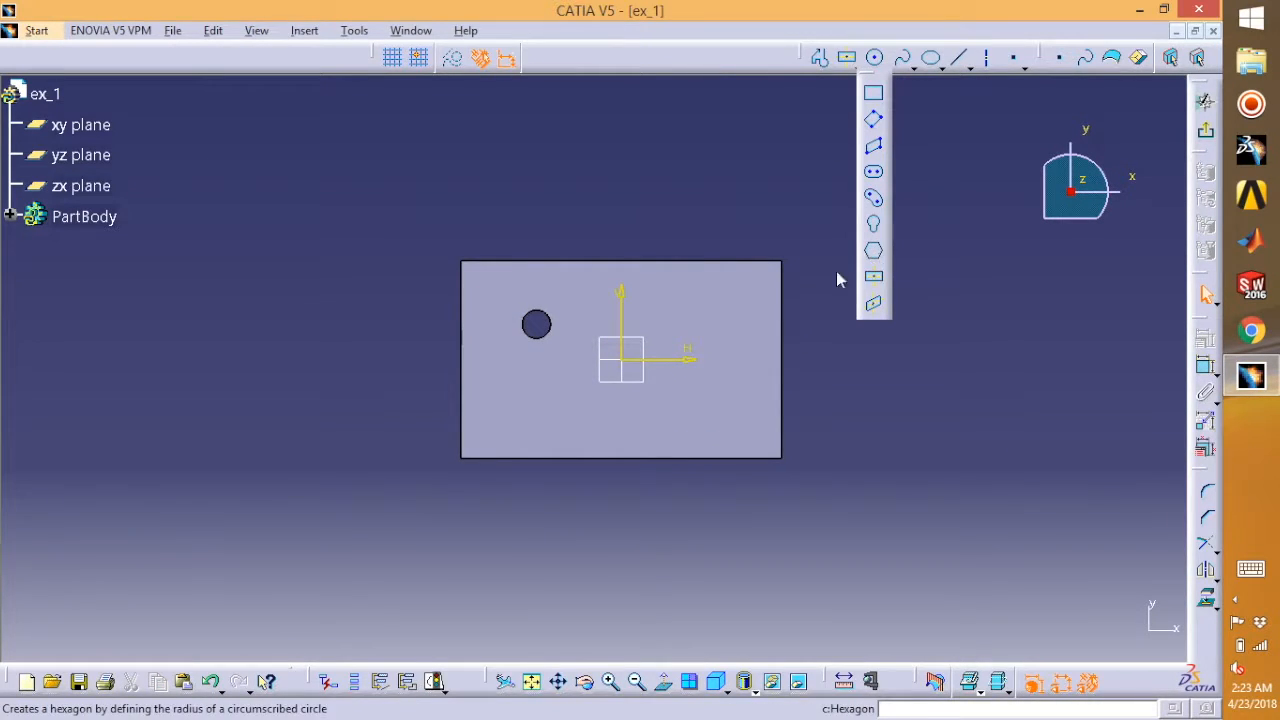
click(873, 250)
click(718, 323)
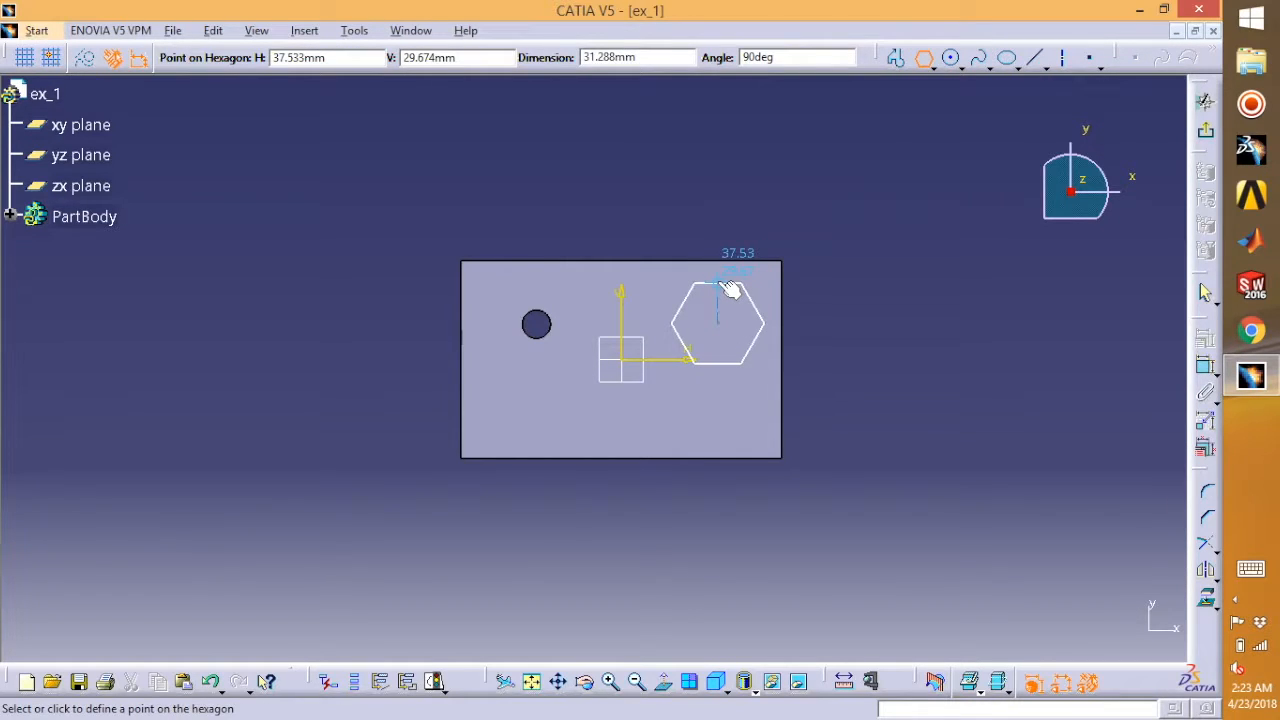
click(720, 282)
click(950, 333)
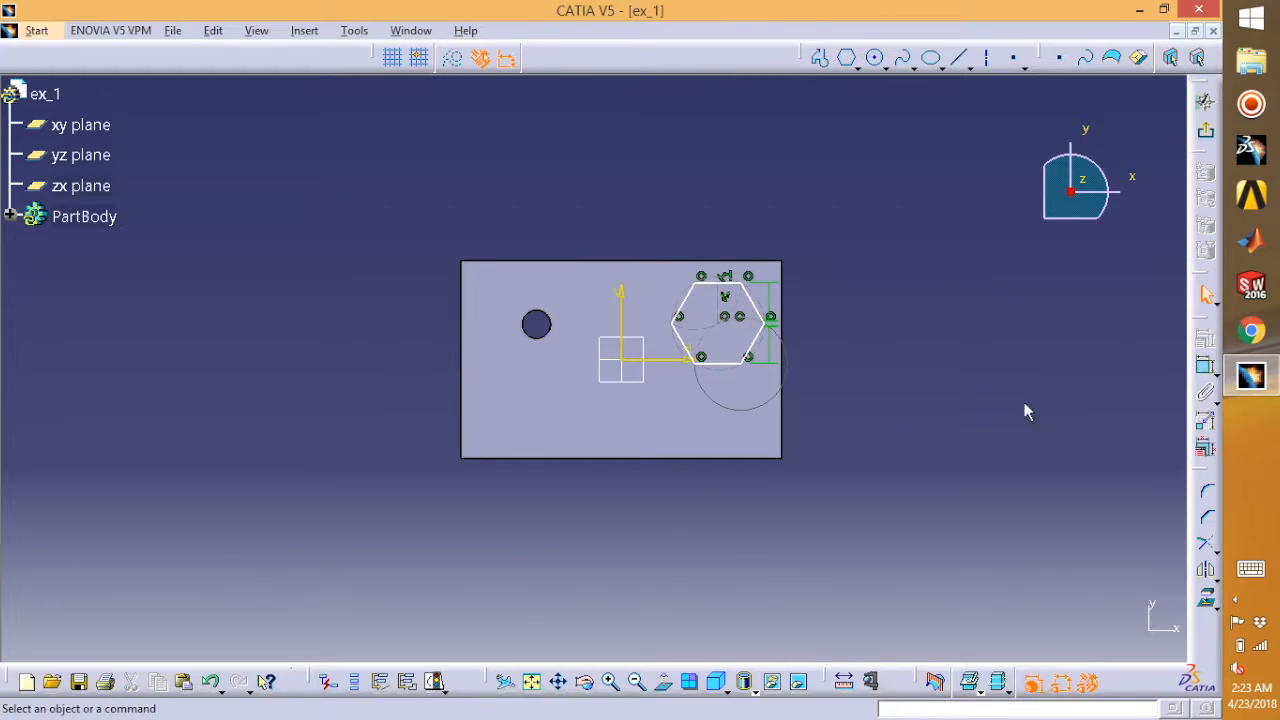
click(1207, 137)
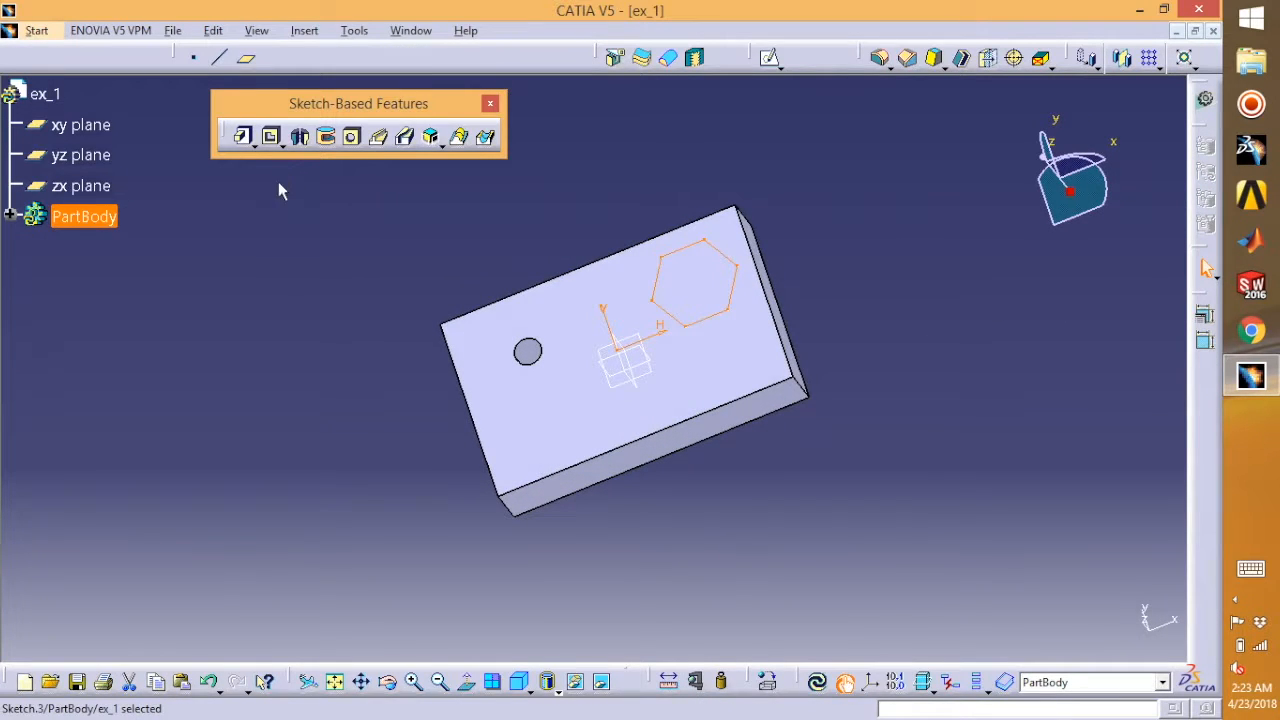
Pad the hexagon sketch outward from the block's face with a length of 23 mm.
click(243, 137)
middle_drag(352, 402, 578, 372)
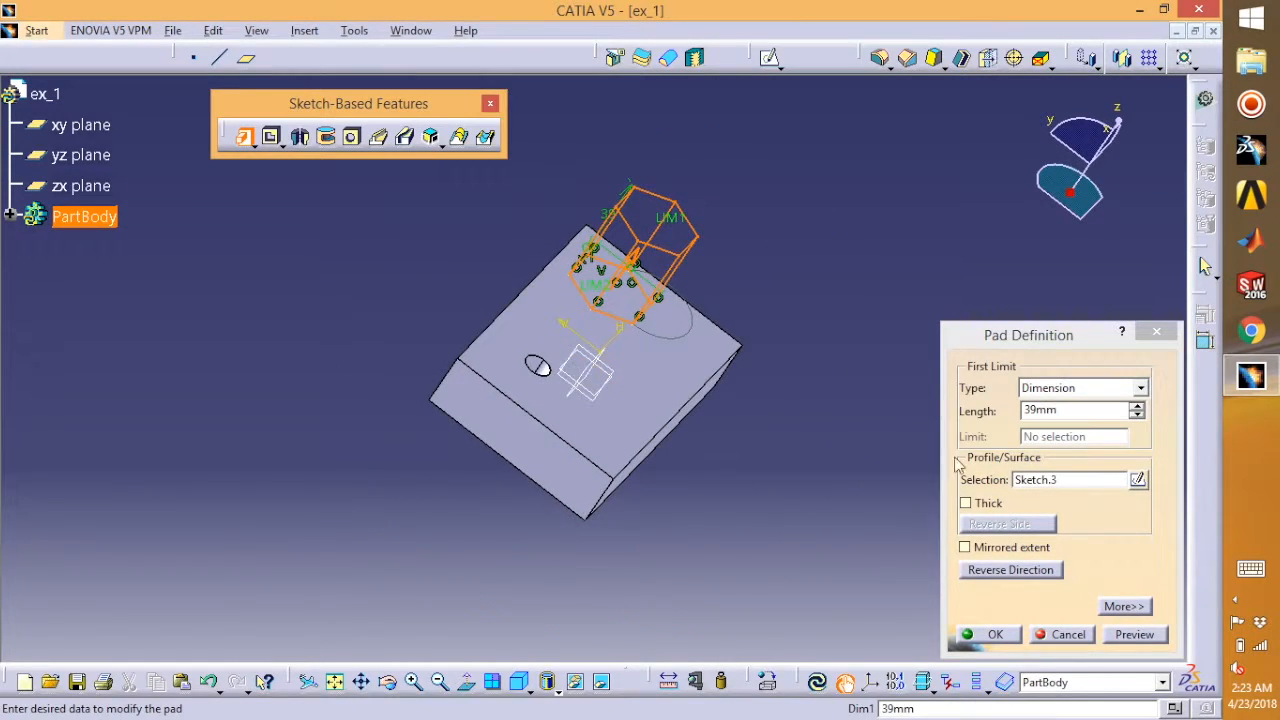
click(1137, 414)
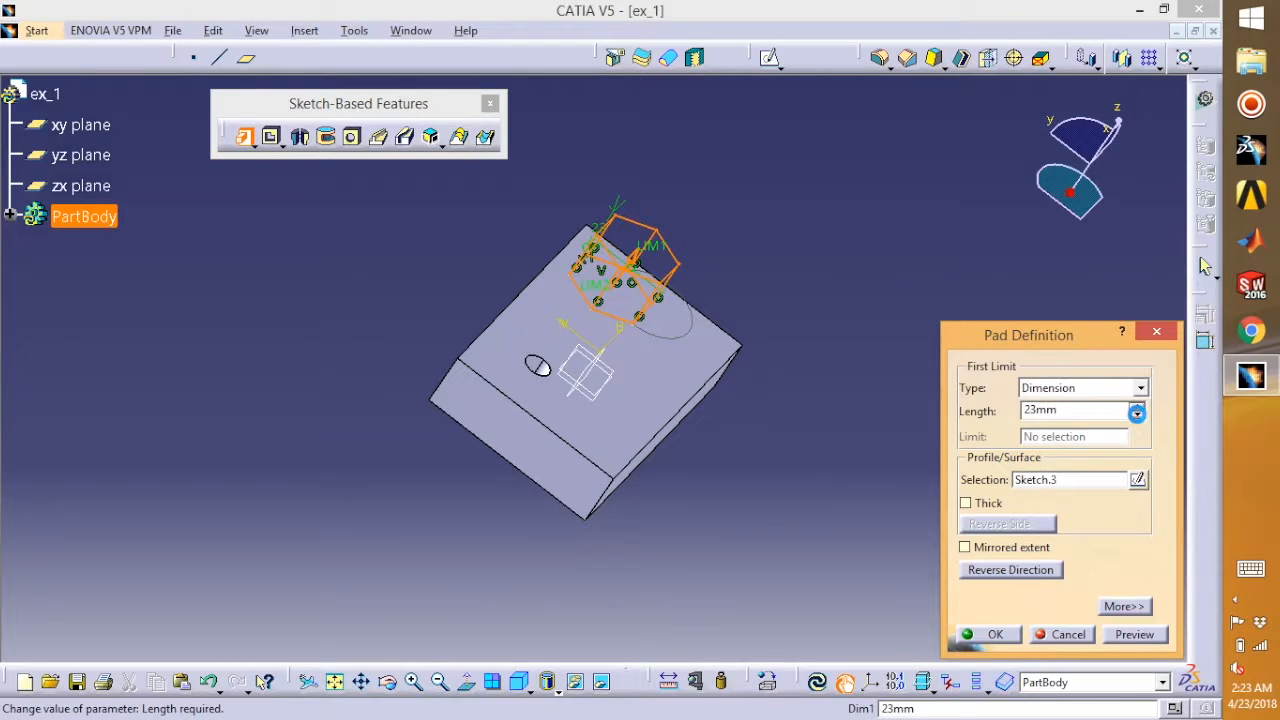
click(1128, 638)
middle_drag(845, 460, 714, 560)
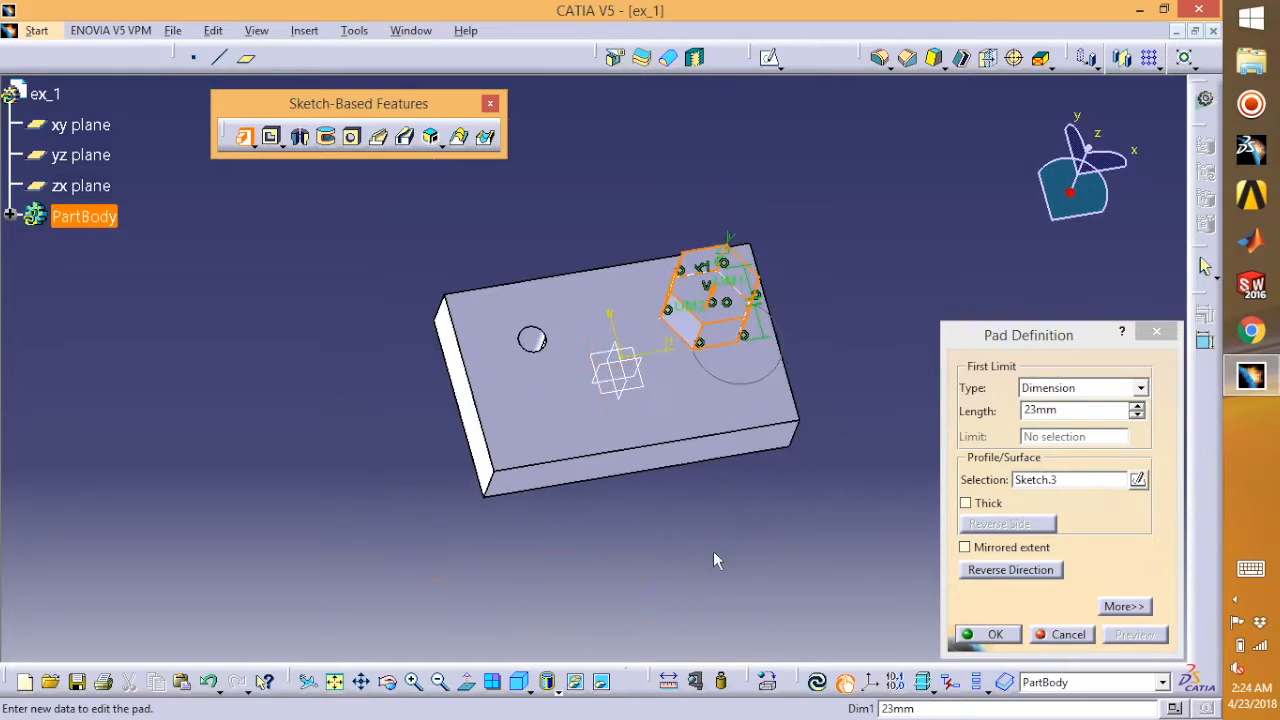
click(985, 634)
Hide the xy, yz and zx reference planes at the block's centre.
middle_drag(834, 523, 640, 478)
middle_drag(557, 249, 486, 342)
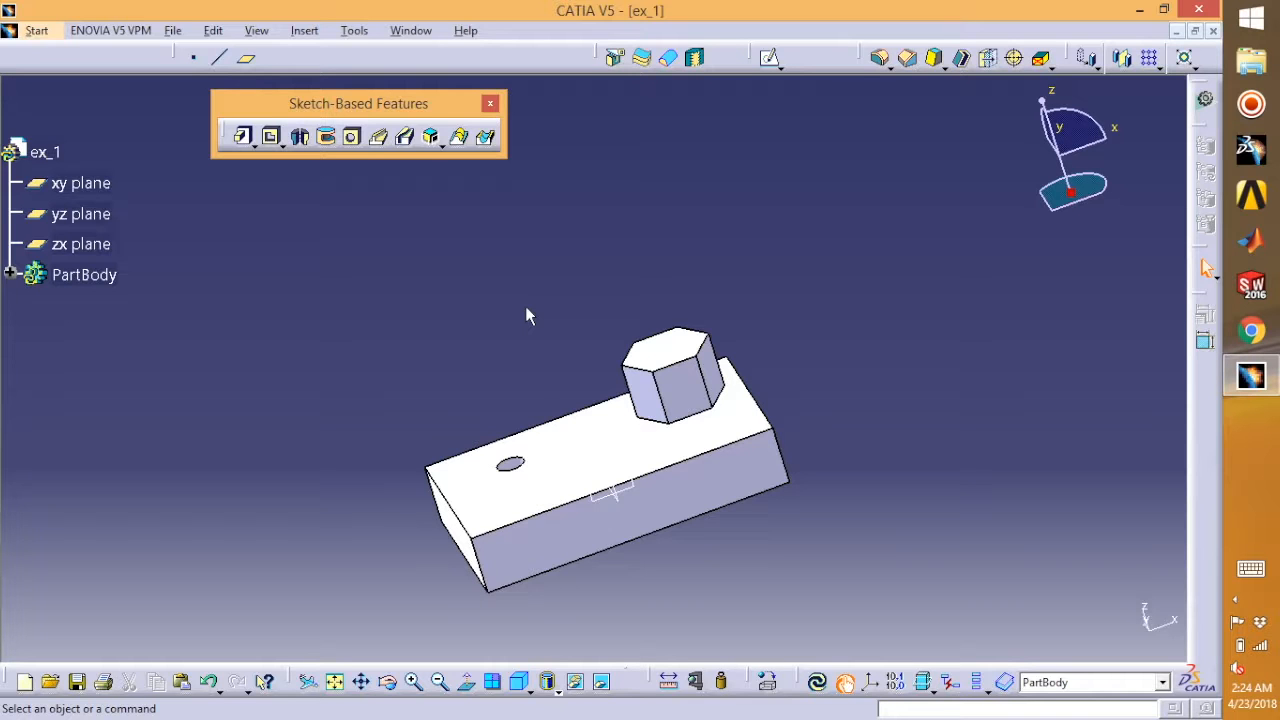
middle_drag(527, 315, 705, 531)
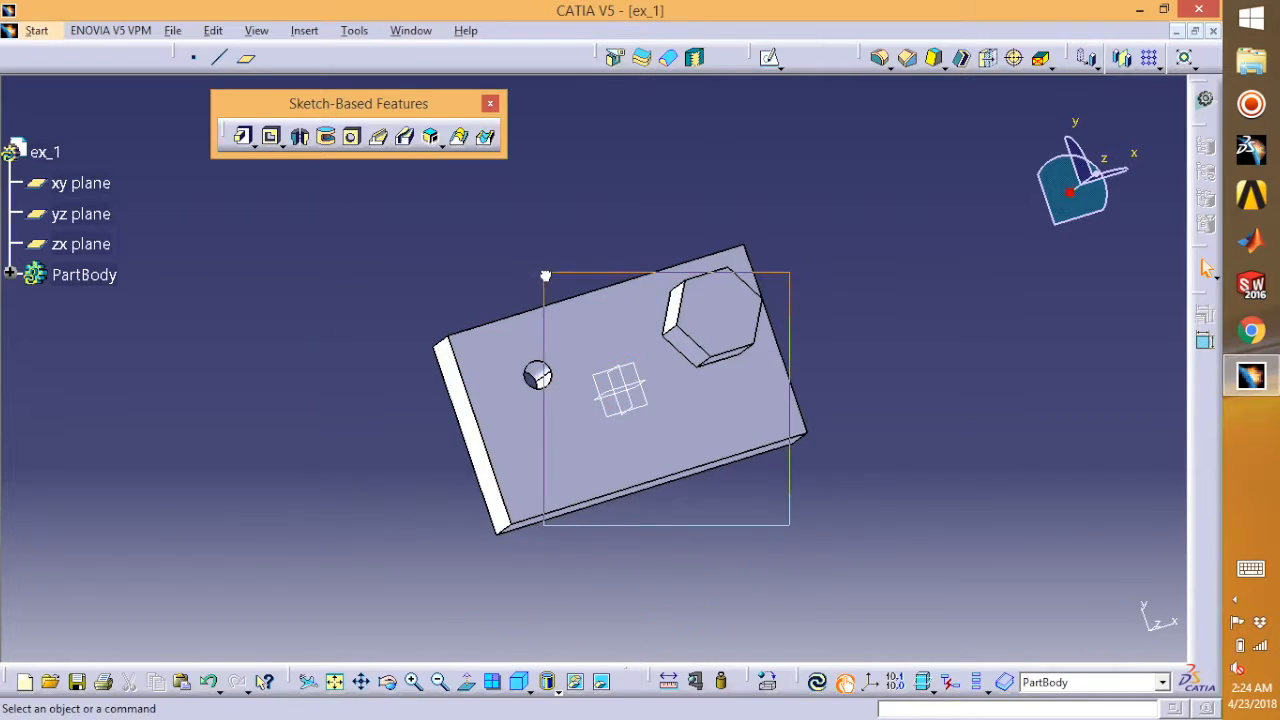
right_click(621, 385)
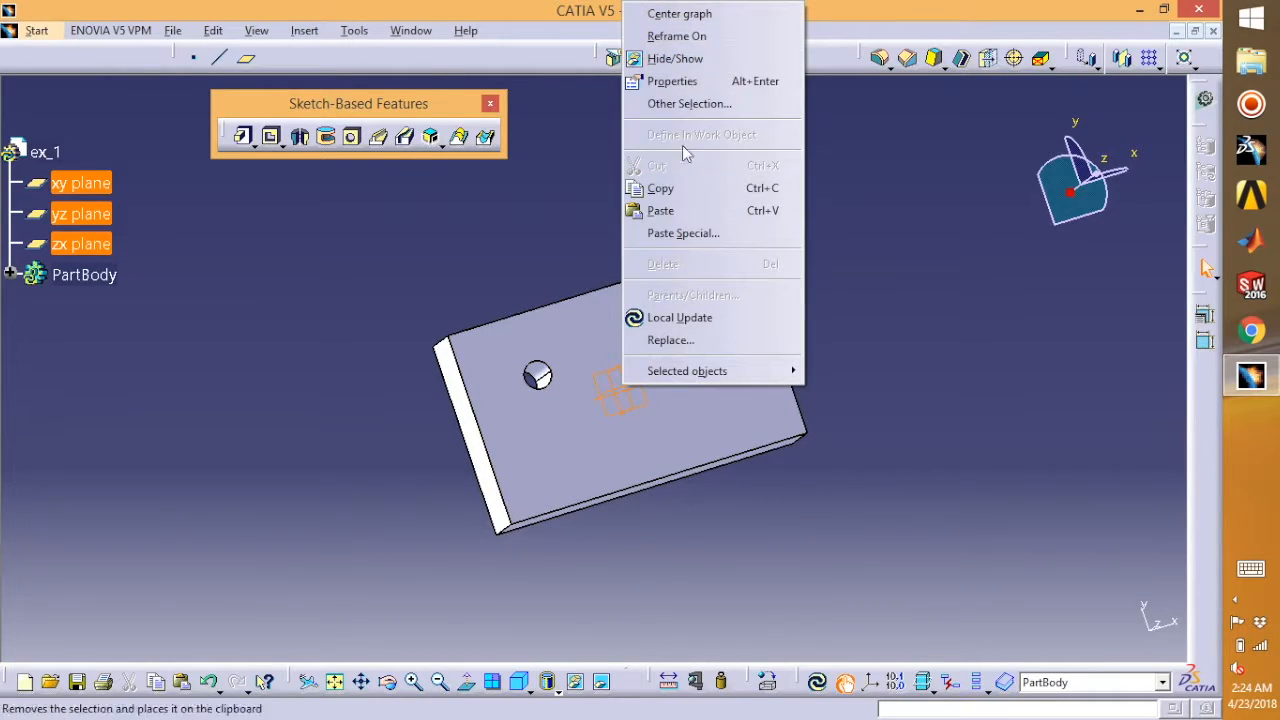
click(678, 60)
middle_drag(371, 283, 400, 283)
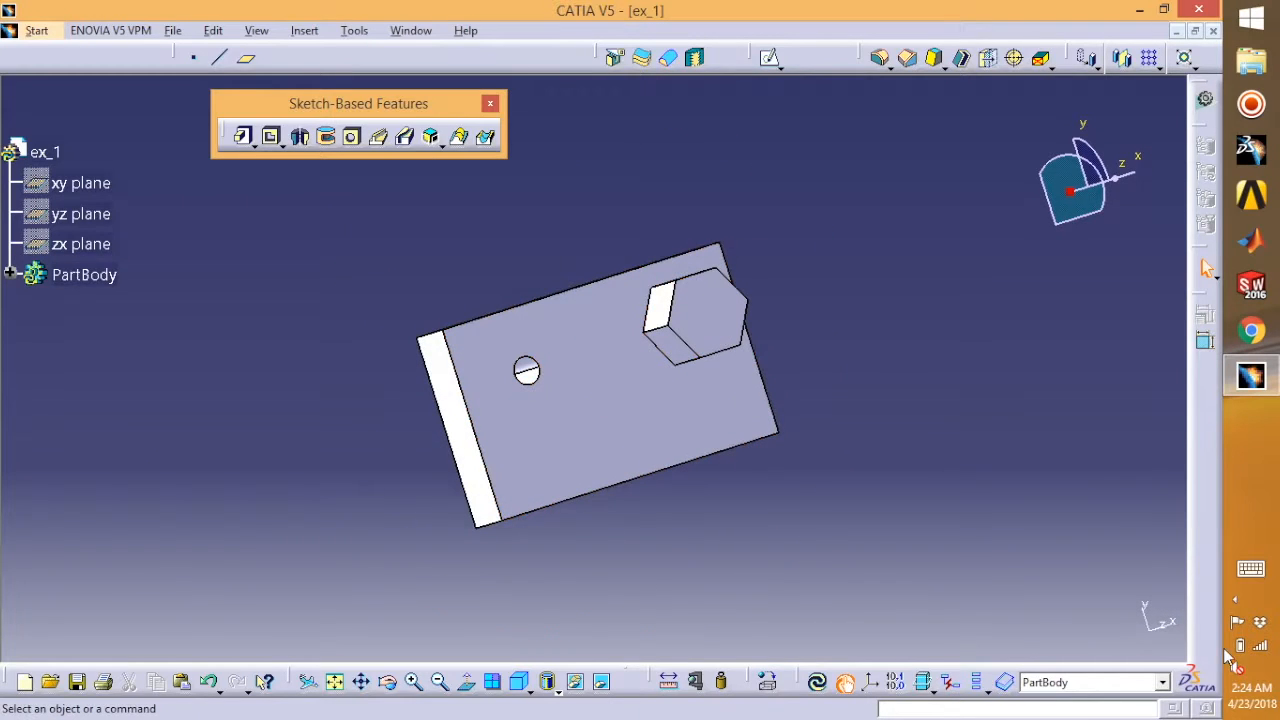